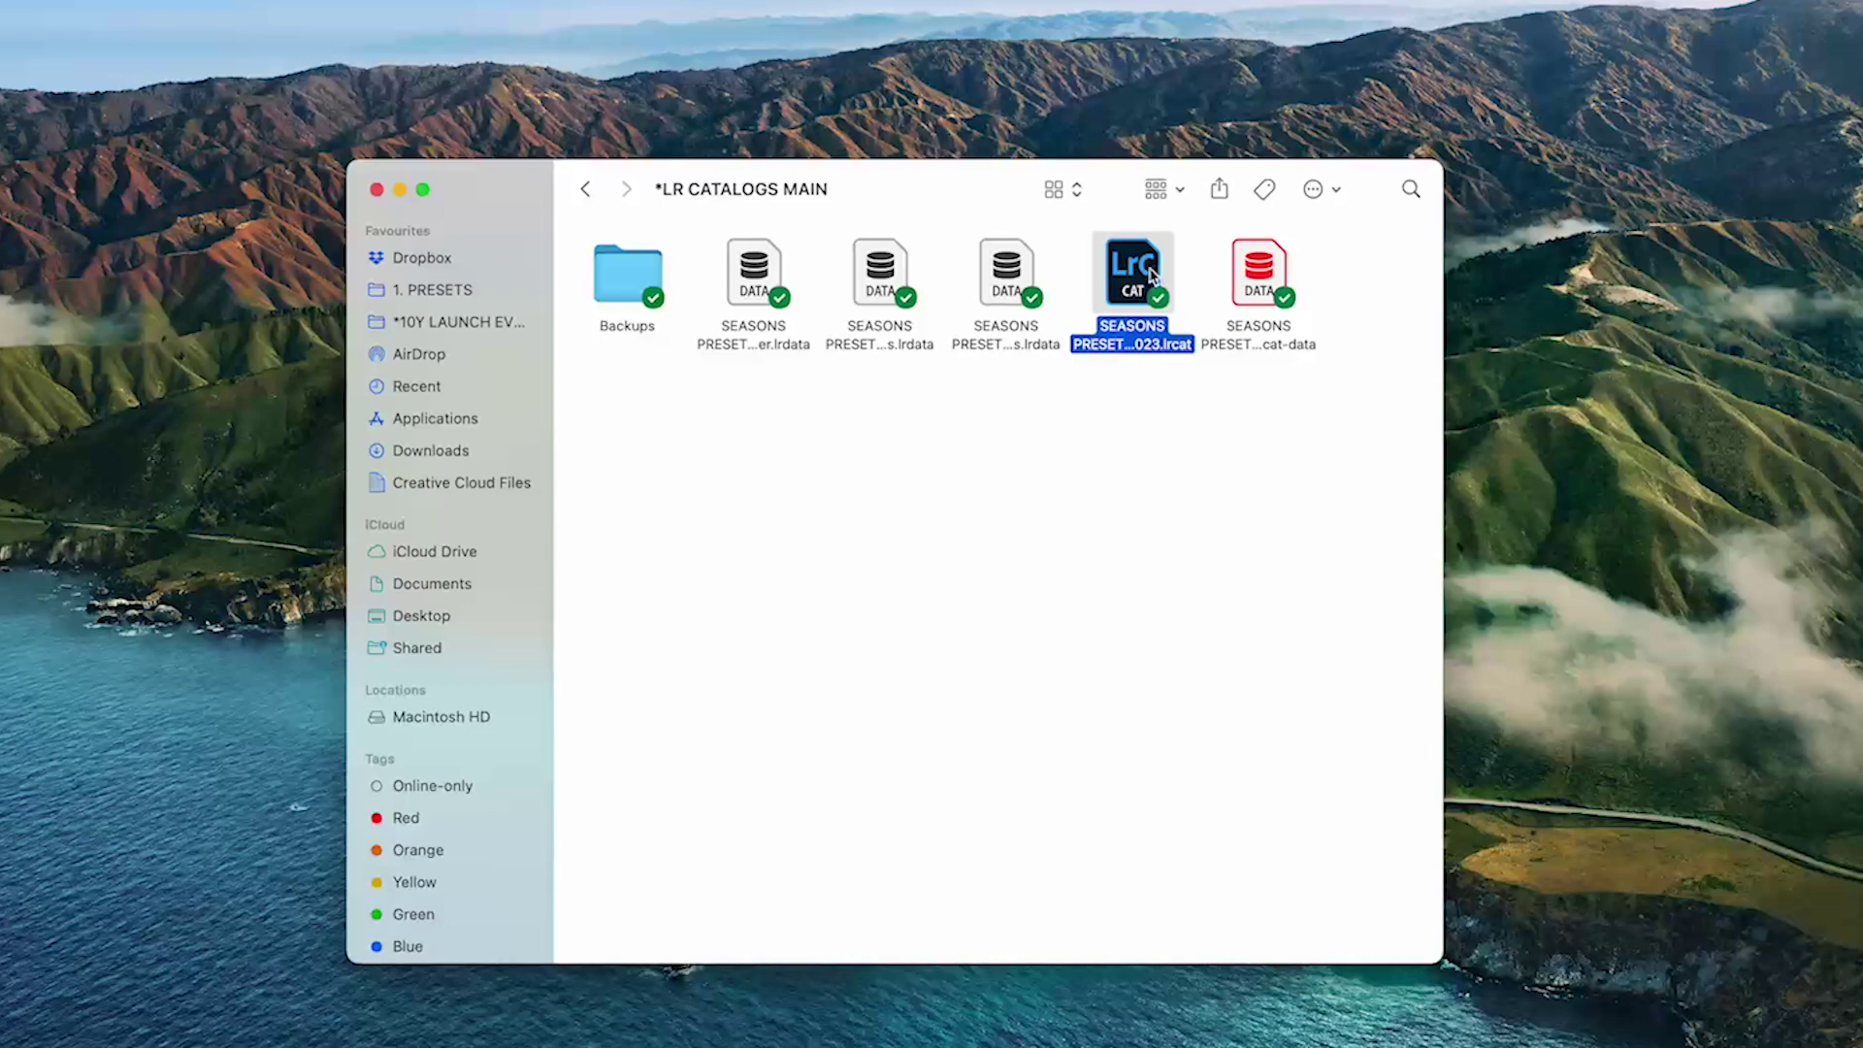
# Set the SEASONS PRESETS 2023.lrcat file to online-only from Dropbox's Finder context menu
pyautogui.rightClick(1155, 266)
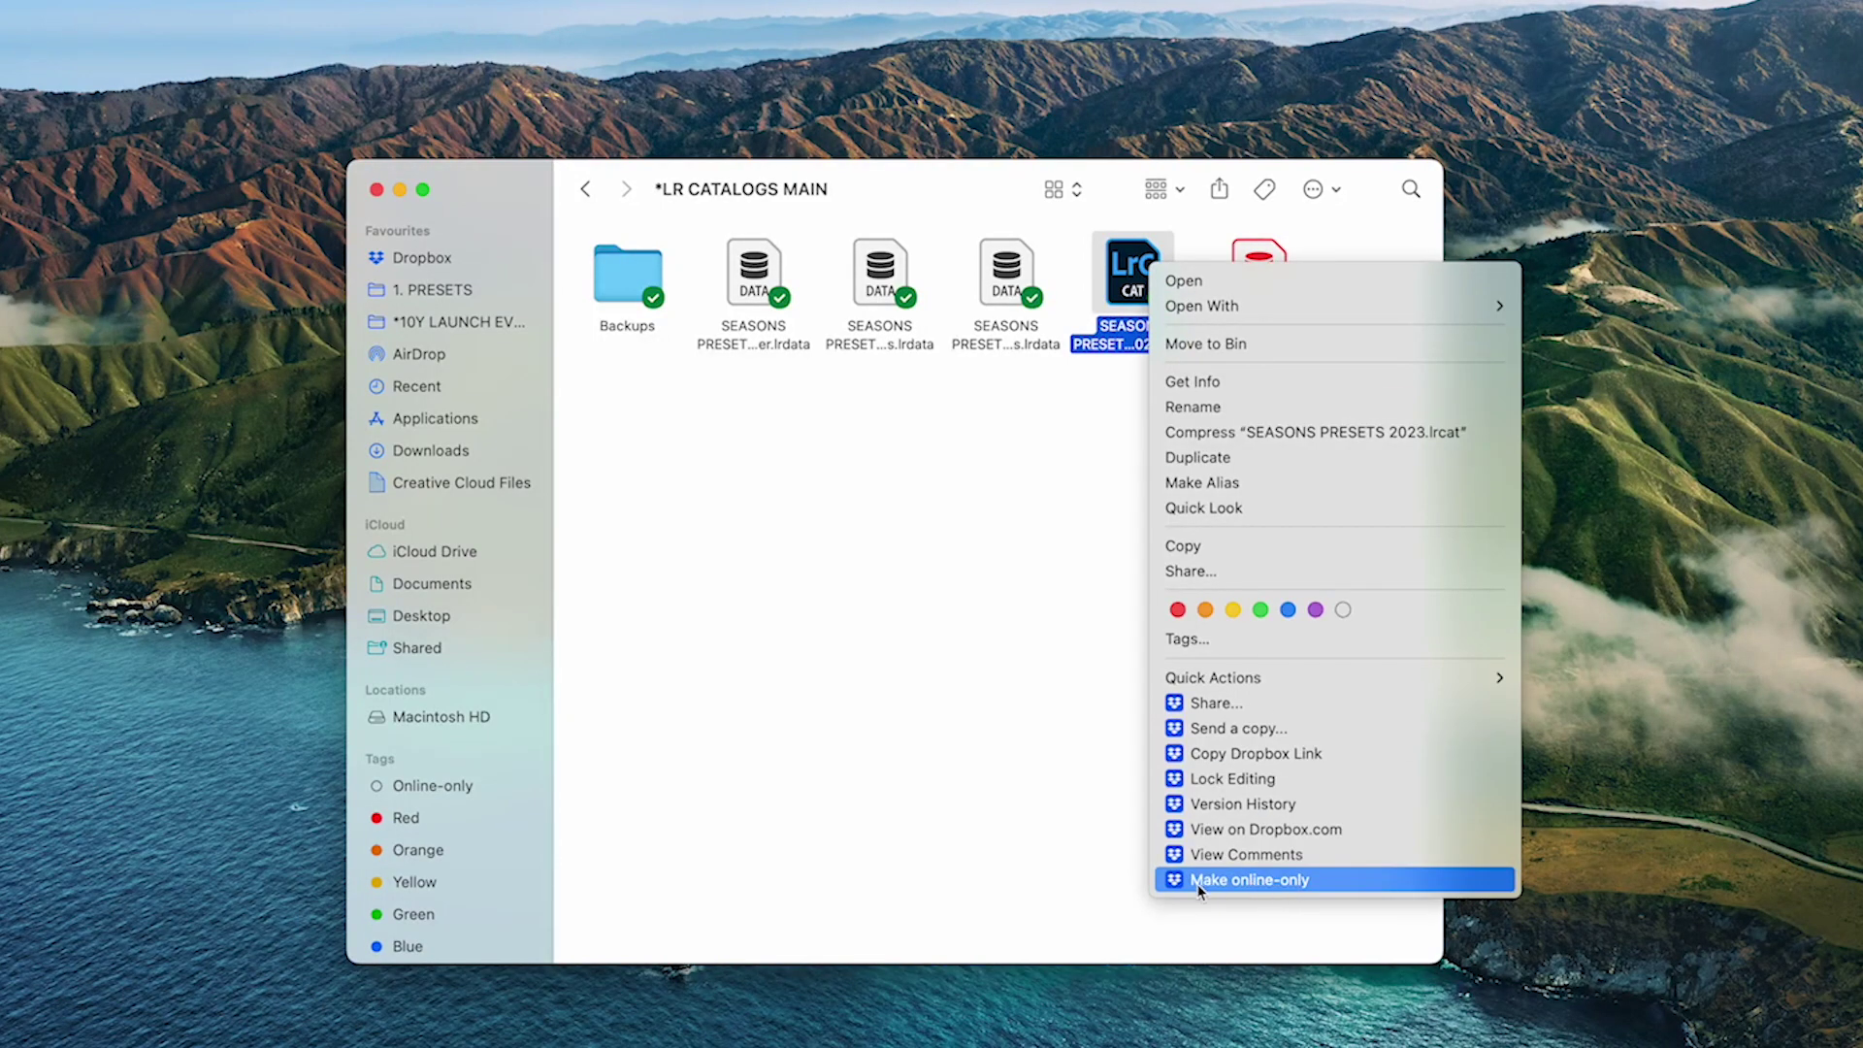
pyautogui.click(1298, 883)
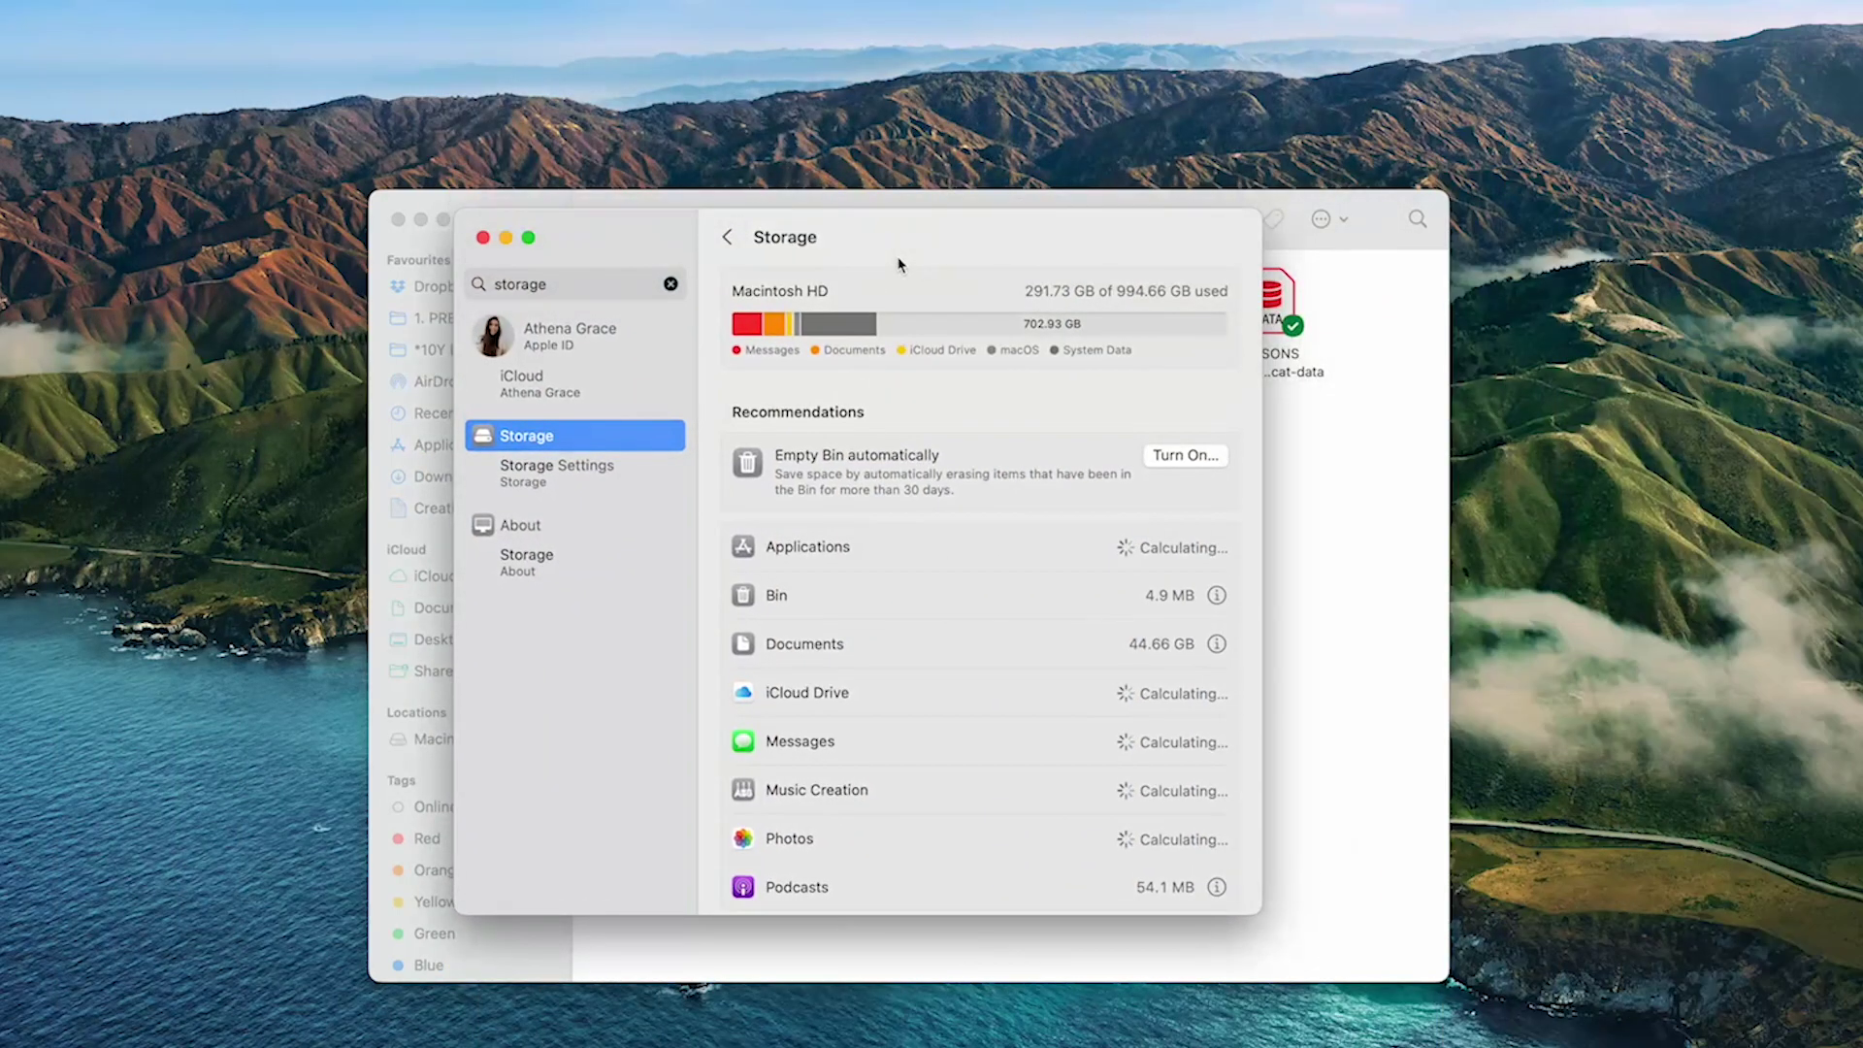
# Move the Storage settings window aside and read the drive's available space, about 702.93 GB
pyautogui.moveTo(897, 264); pyautogui.dragTo(946, 274)
pyautogui.moveTo(1075, 345)
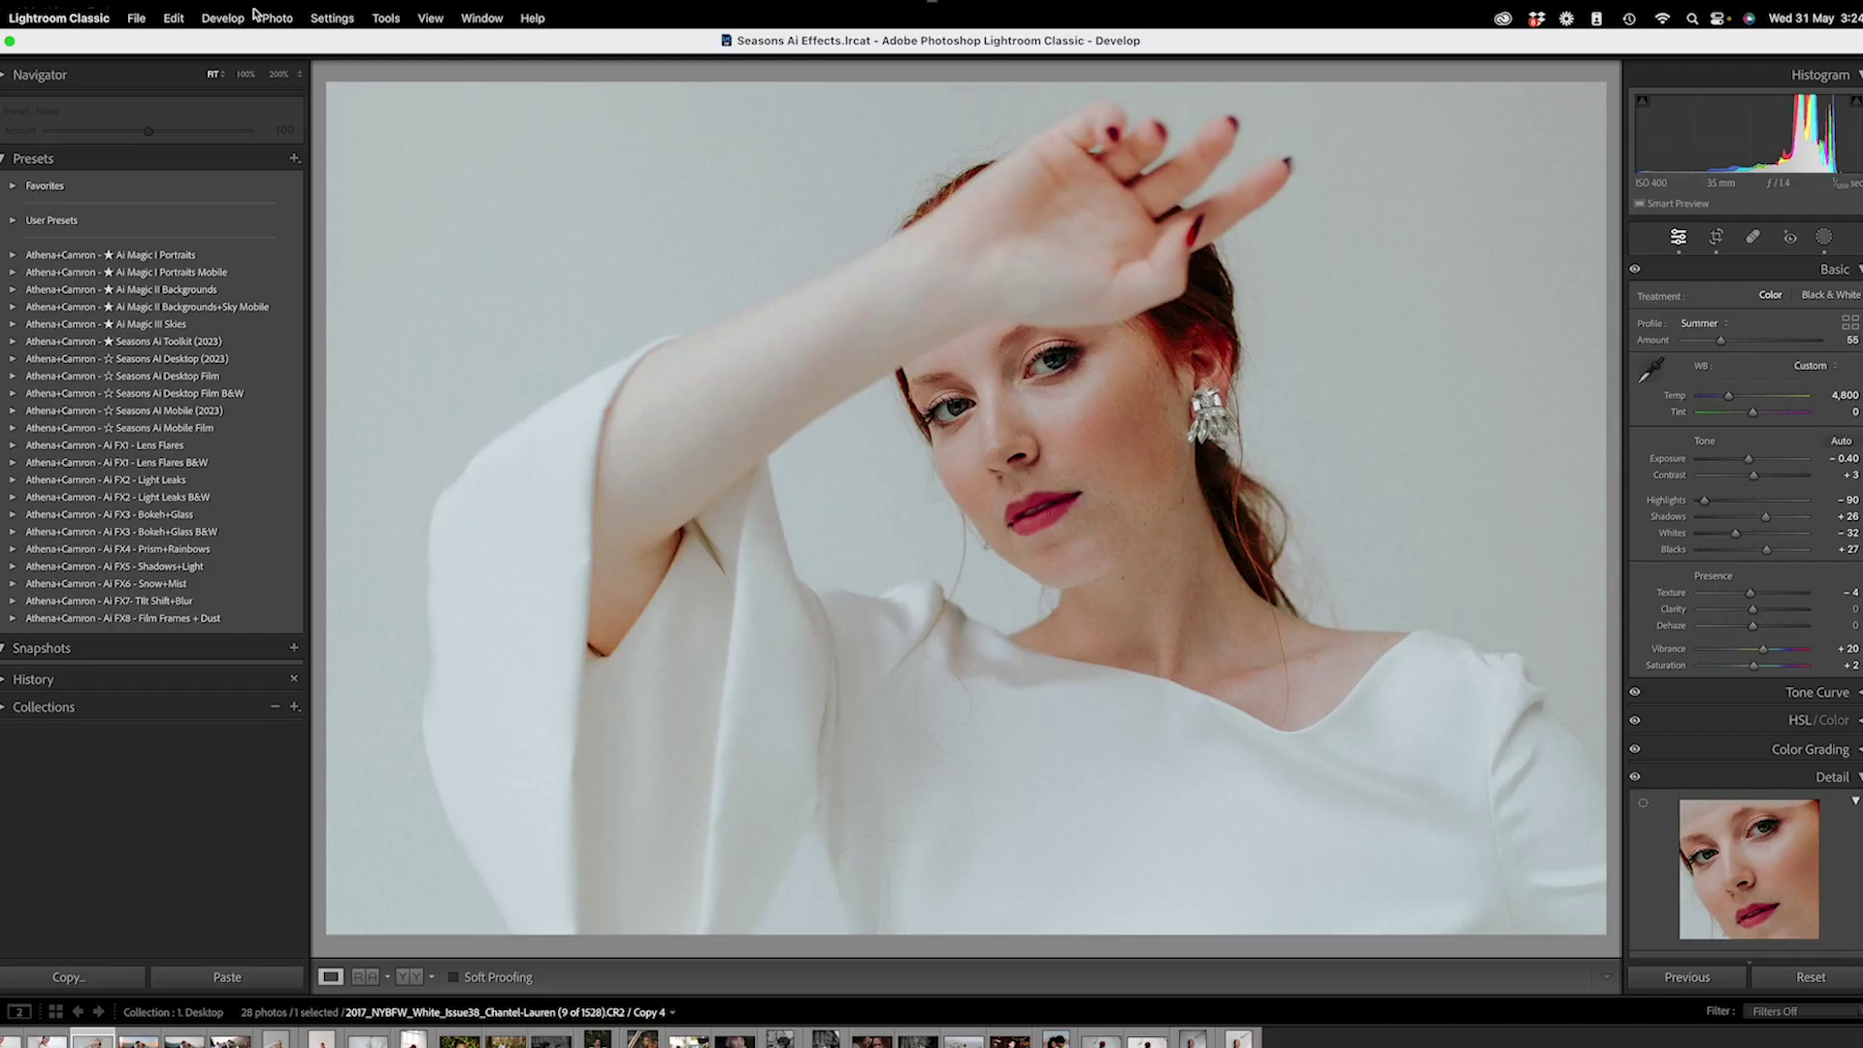
# Run Optimize Catalog from the File menu and acknowledge the restart notice
pyautogui.click(132, 17)
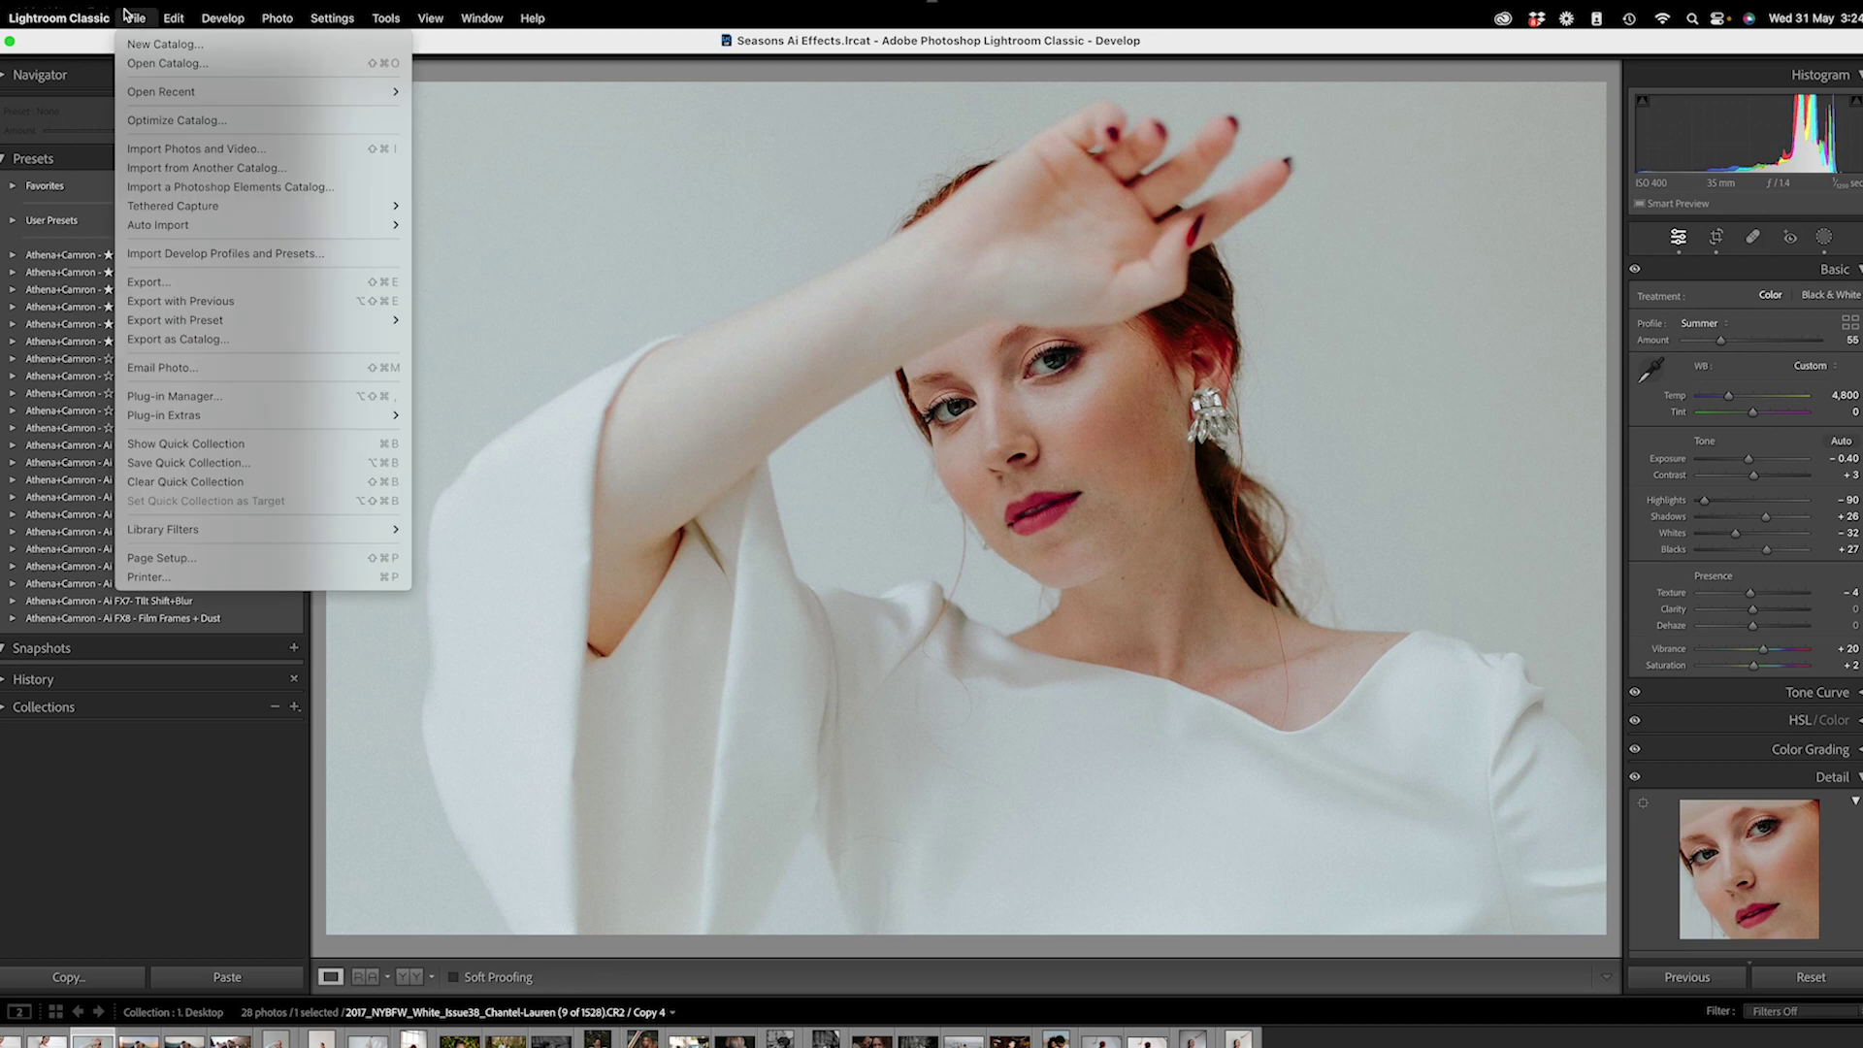
pyautogui.click(172, 119)
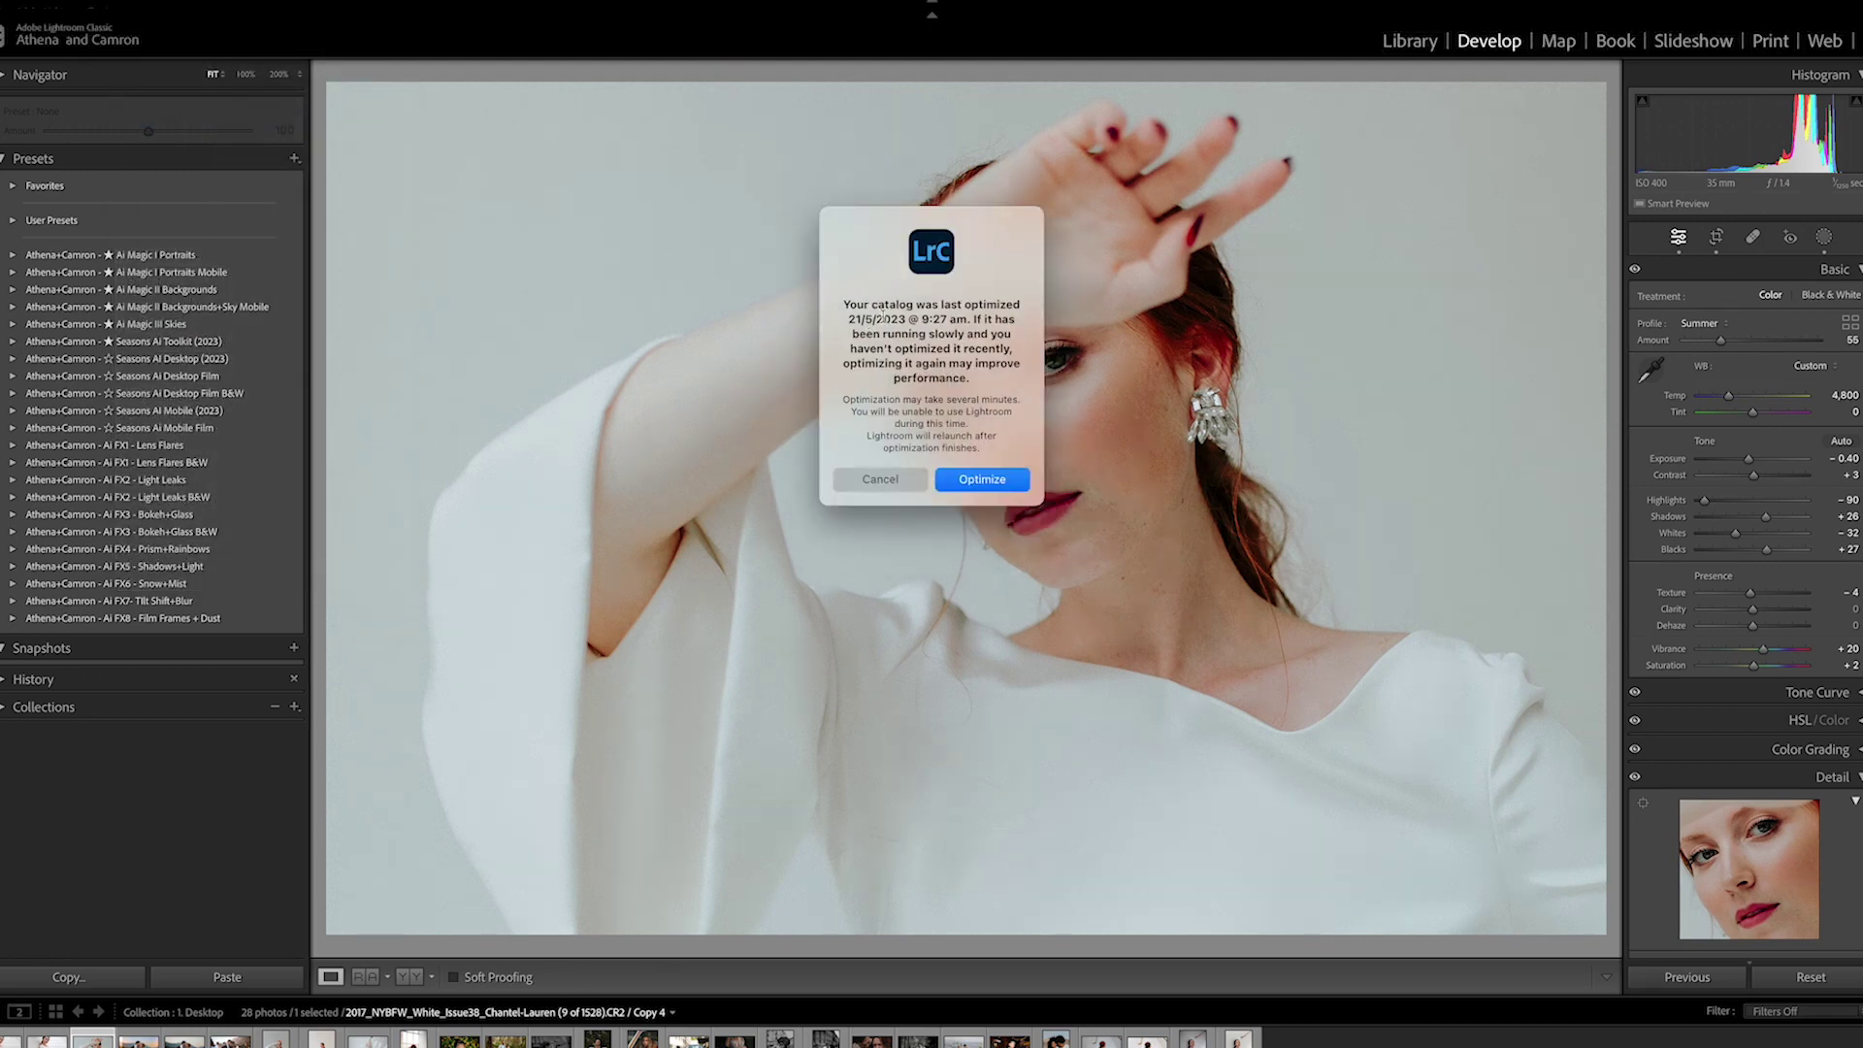
pyautogui.click(978, 479)
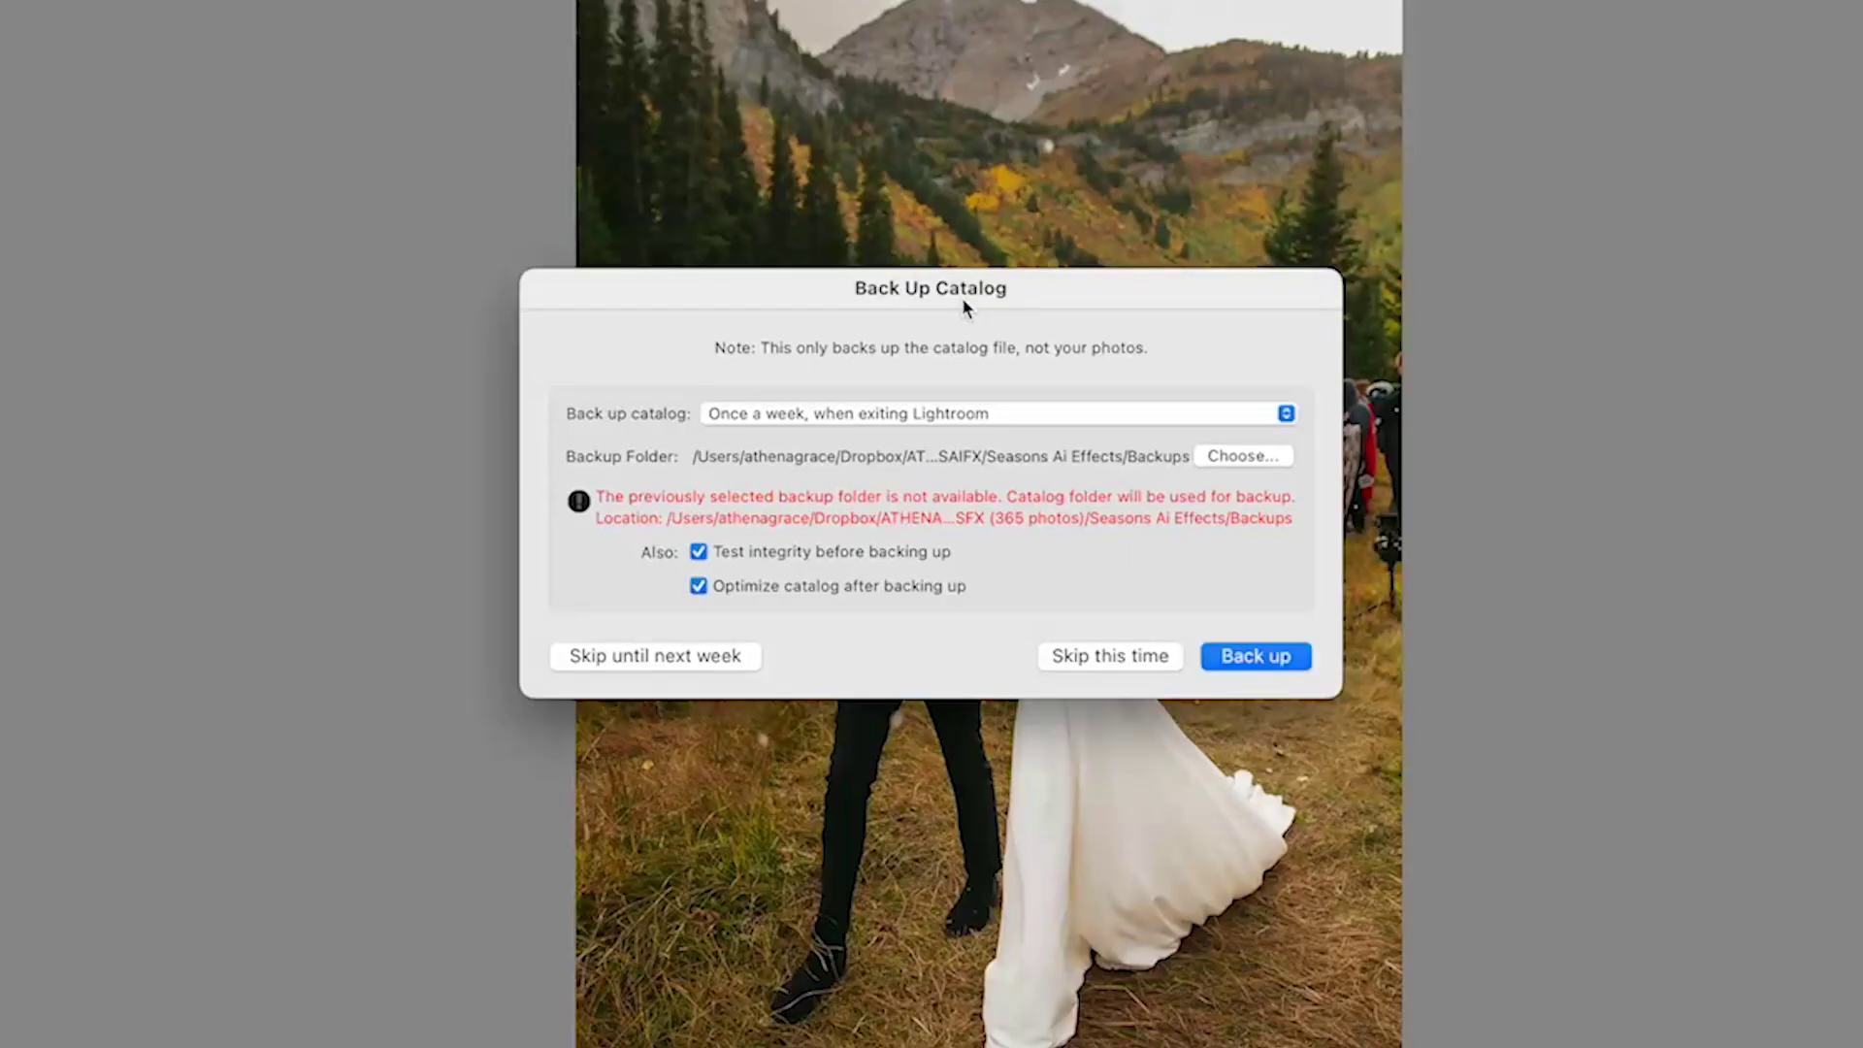
pyautogui.moveTo(962, 297); pyautogui.dragTo(960, 332)
pyautogui.click(820, 448)
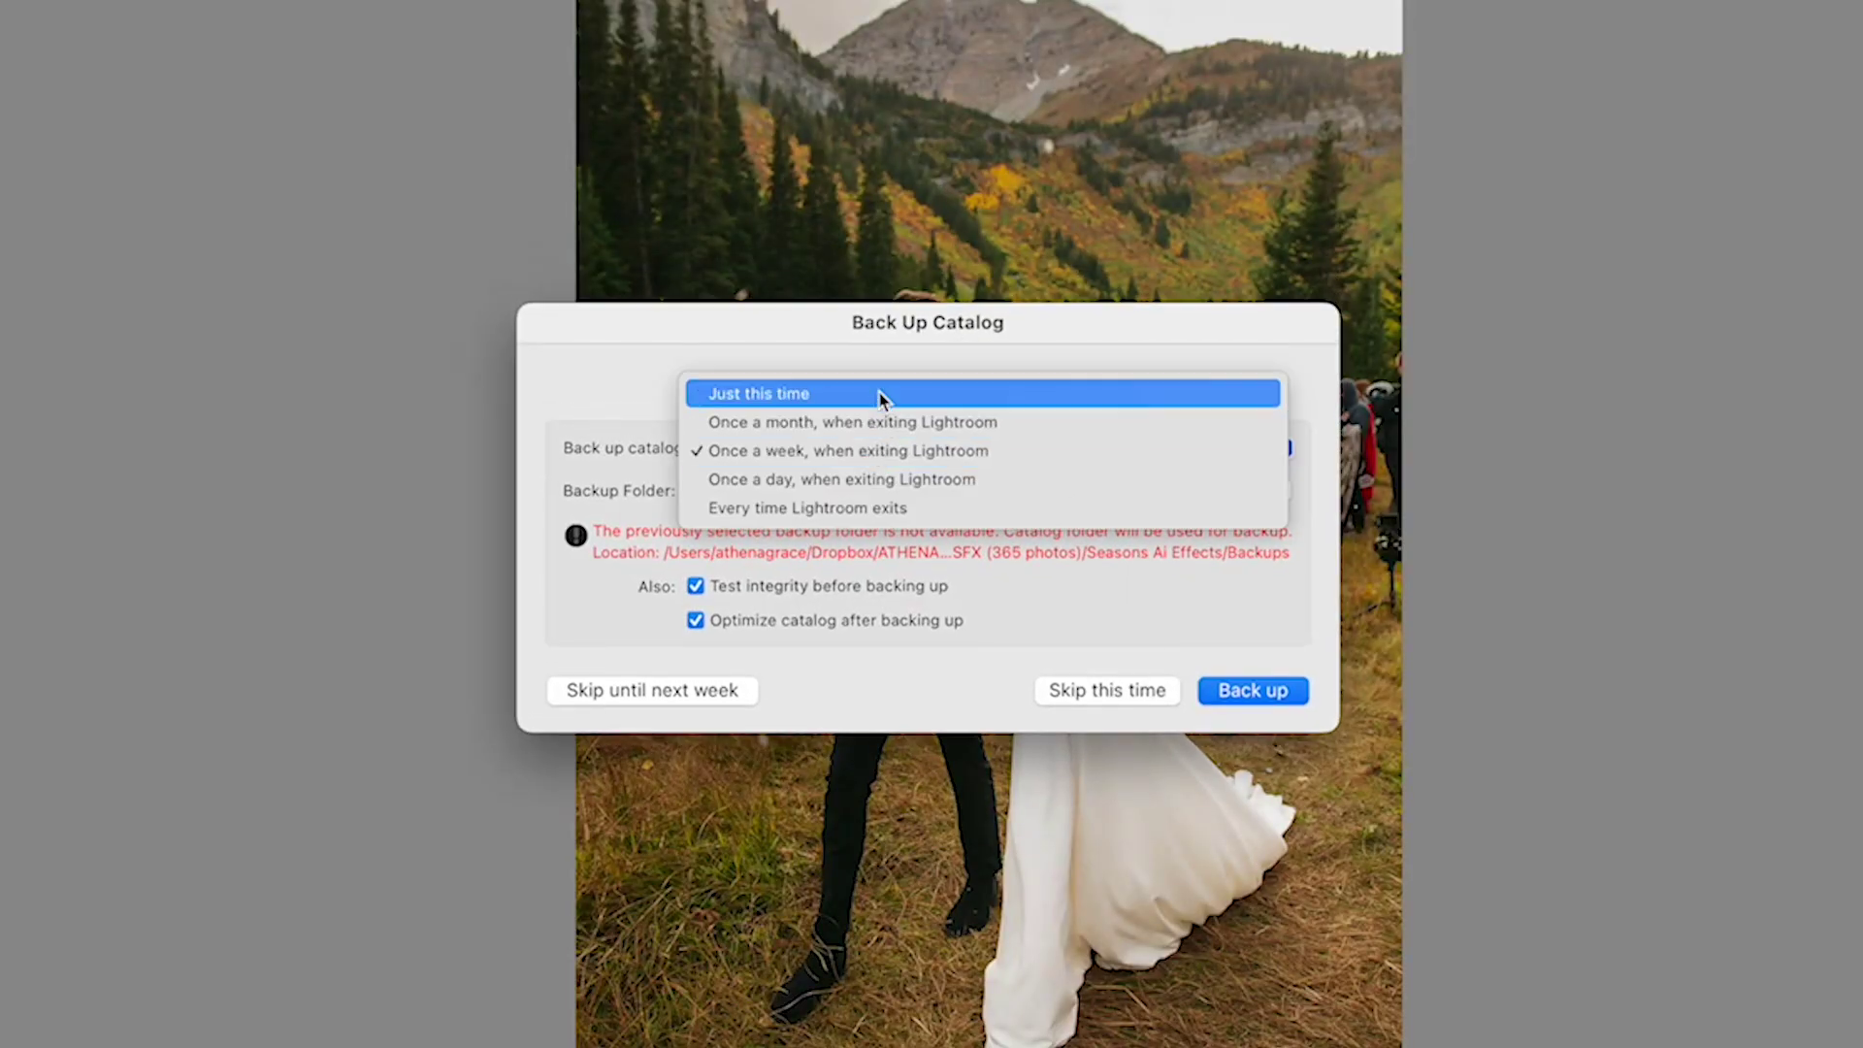
# Back up the catalog once a week when exiting, with integrity testing kept on, and run it now
pyautogui.click(867, 453)
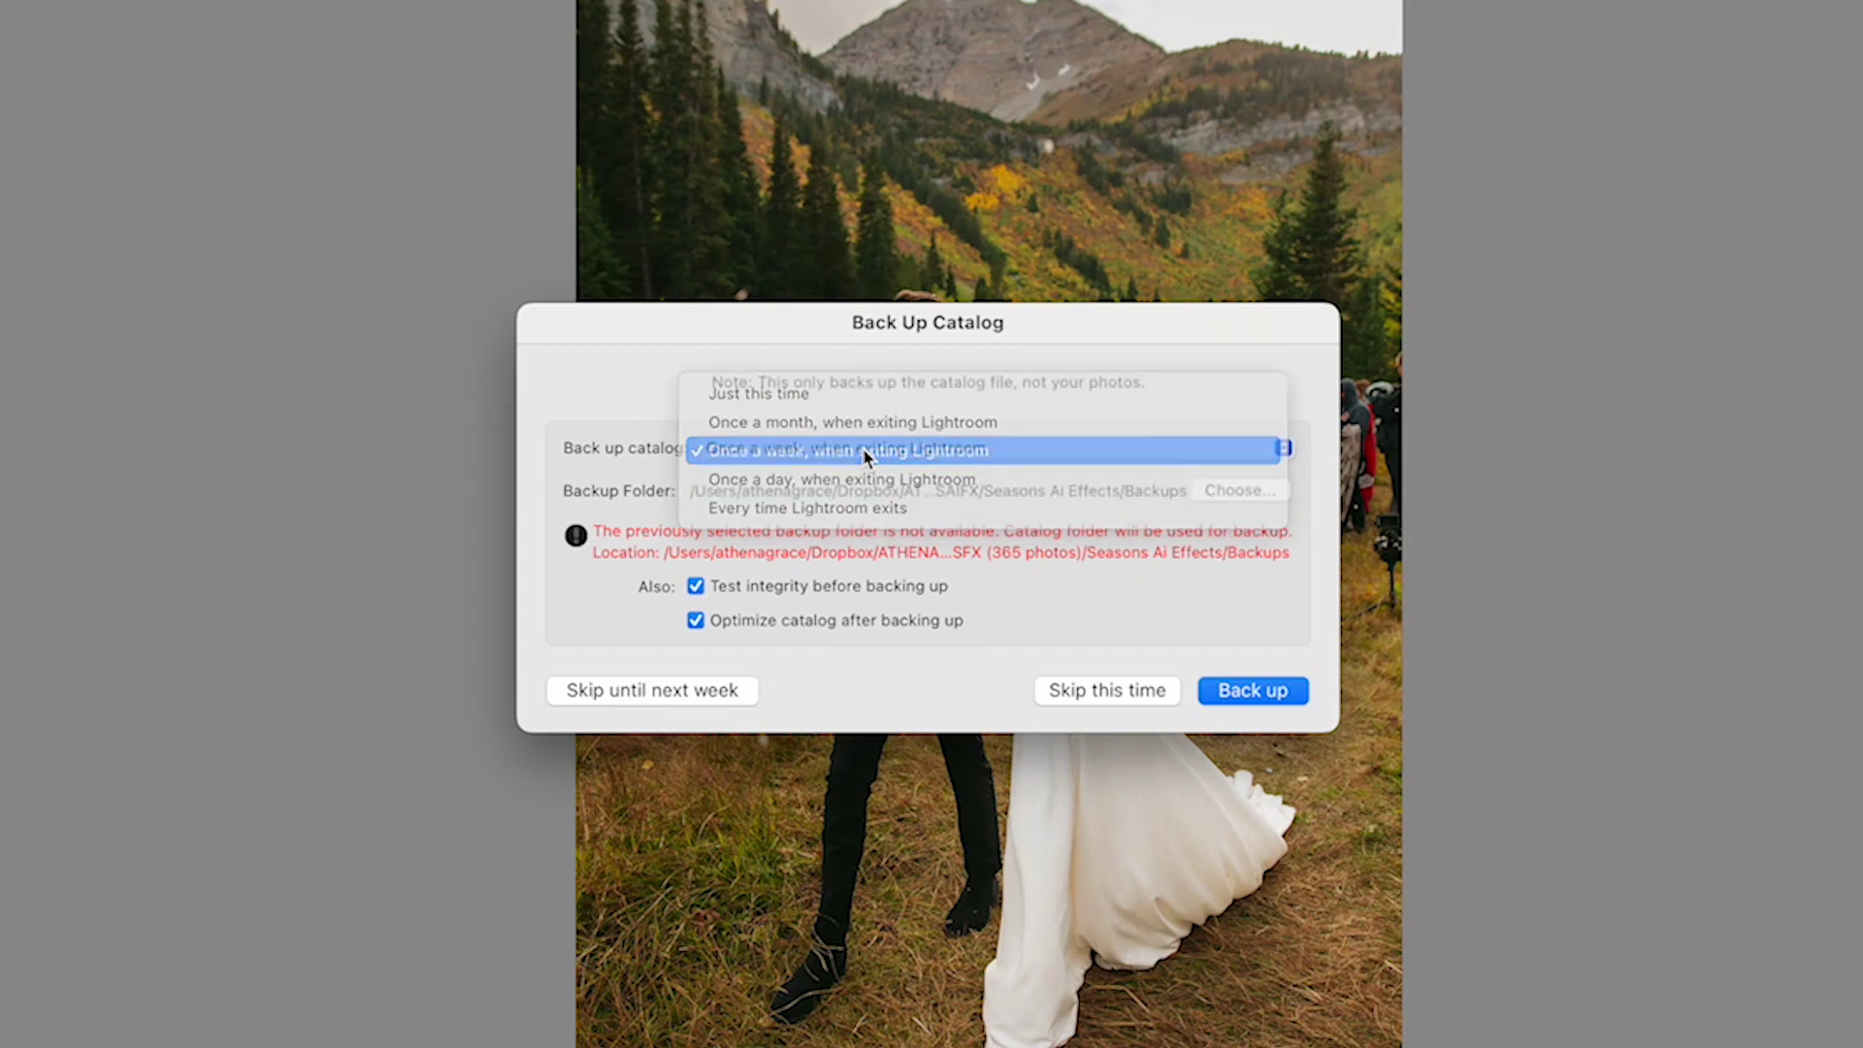
pyautogui.click(693, 583)
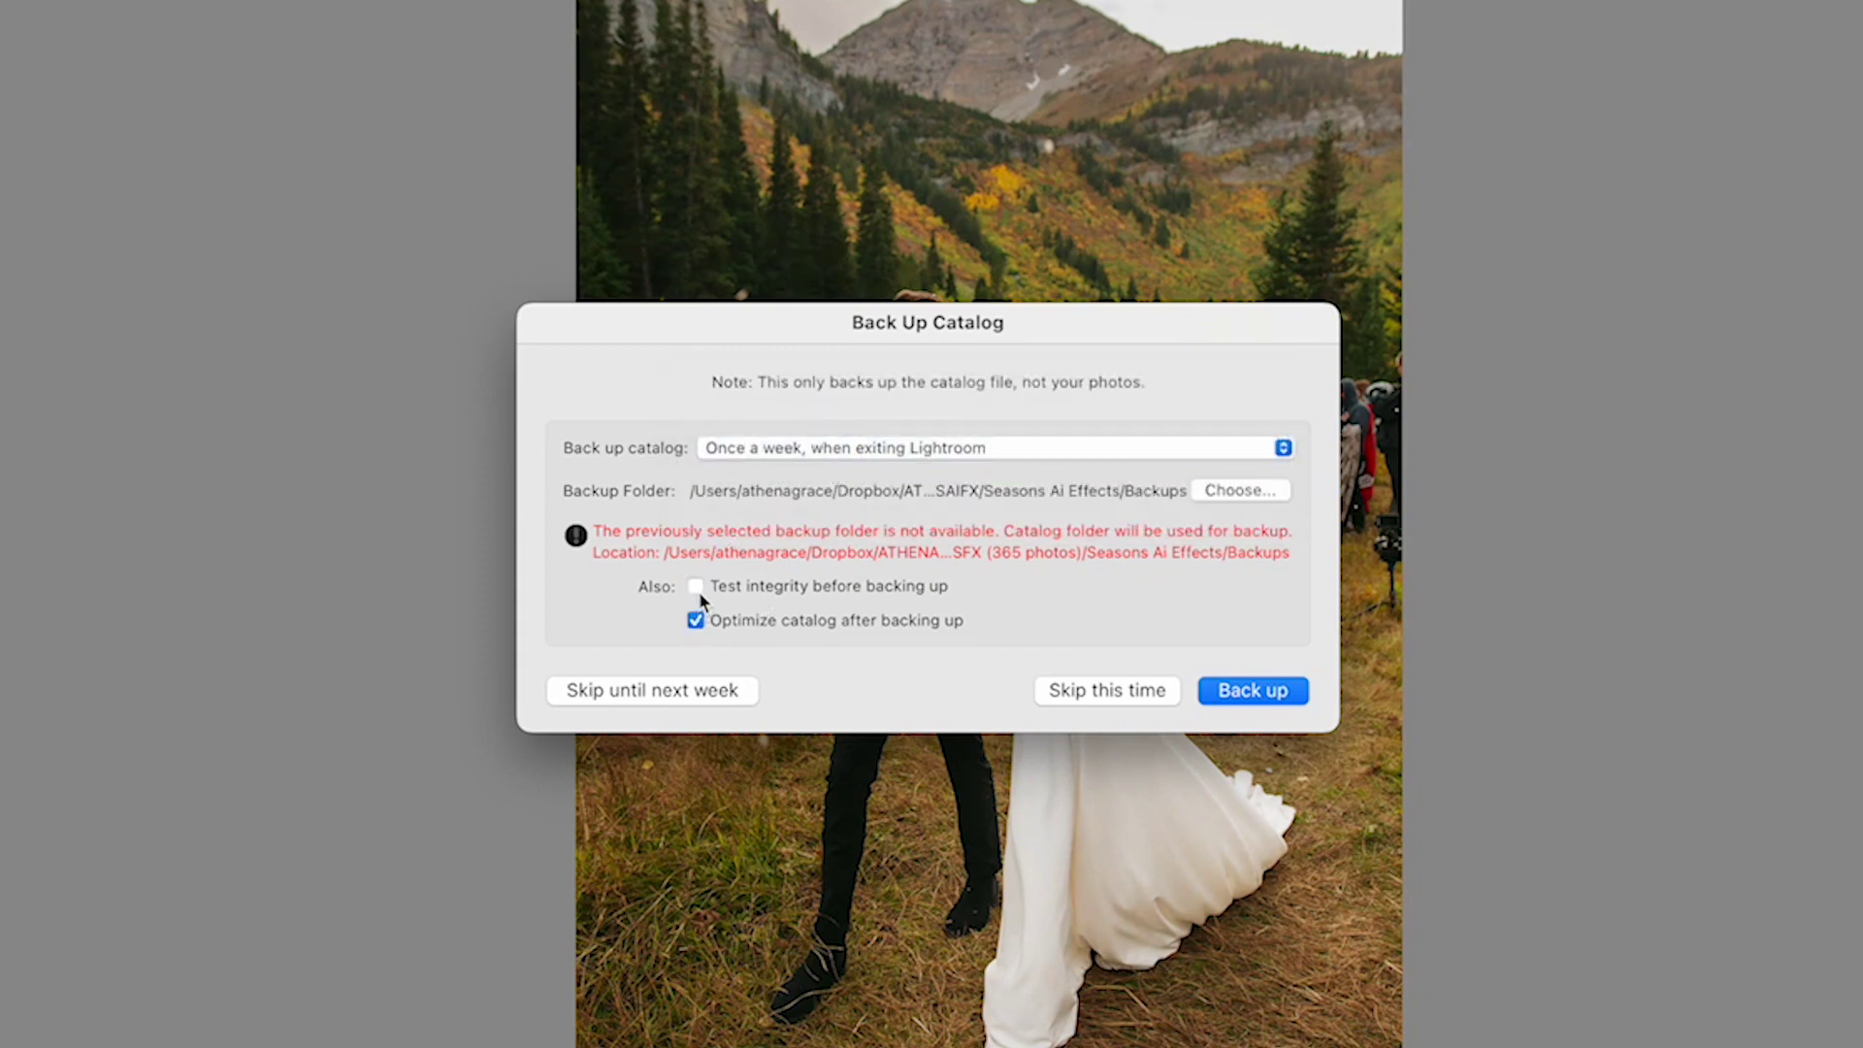
pyautogui.click(695, 586)
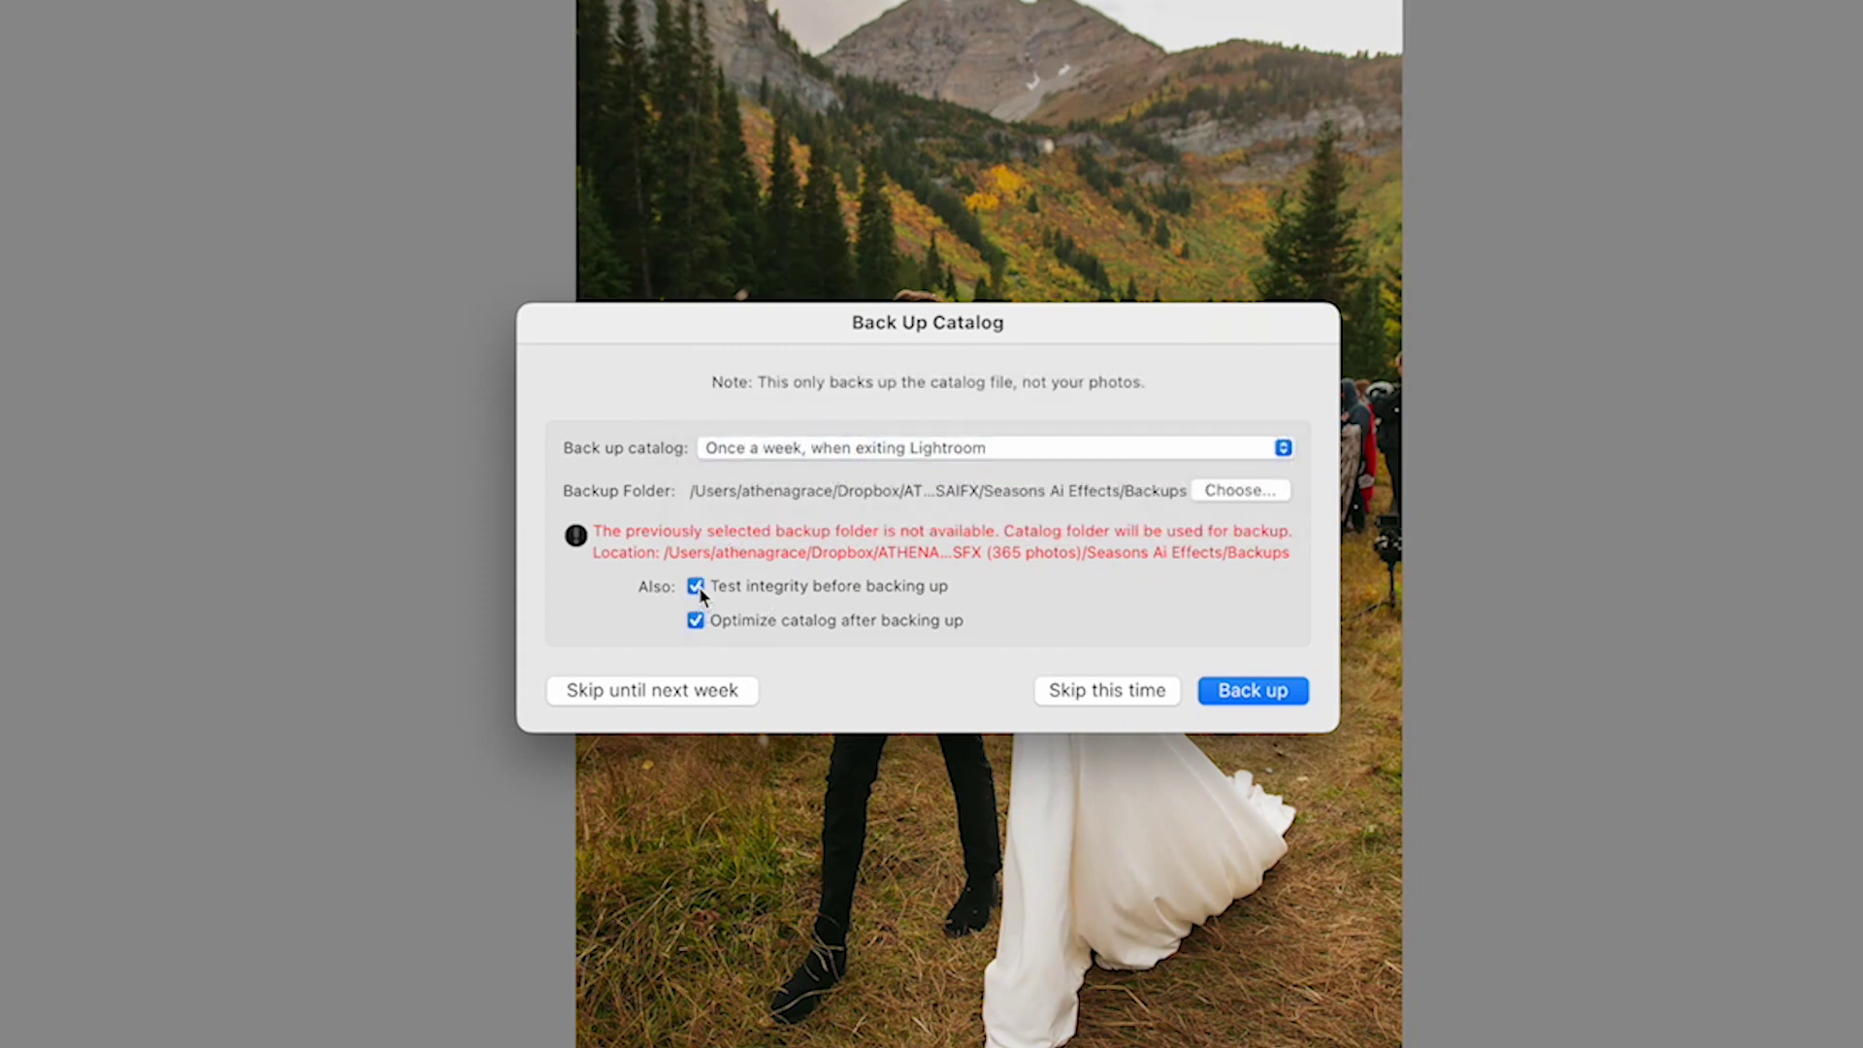
pyautogui.click(1232, 692)
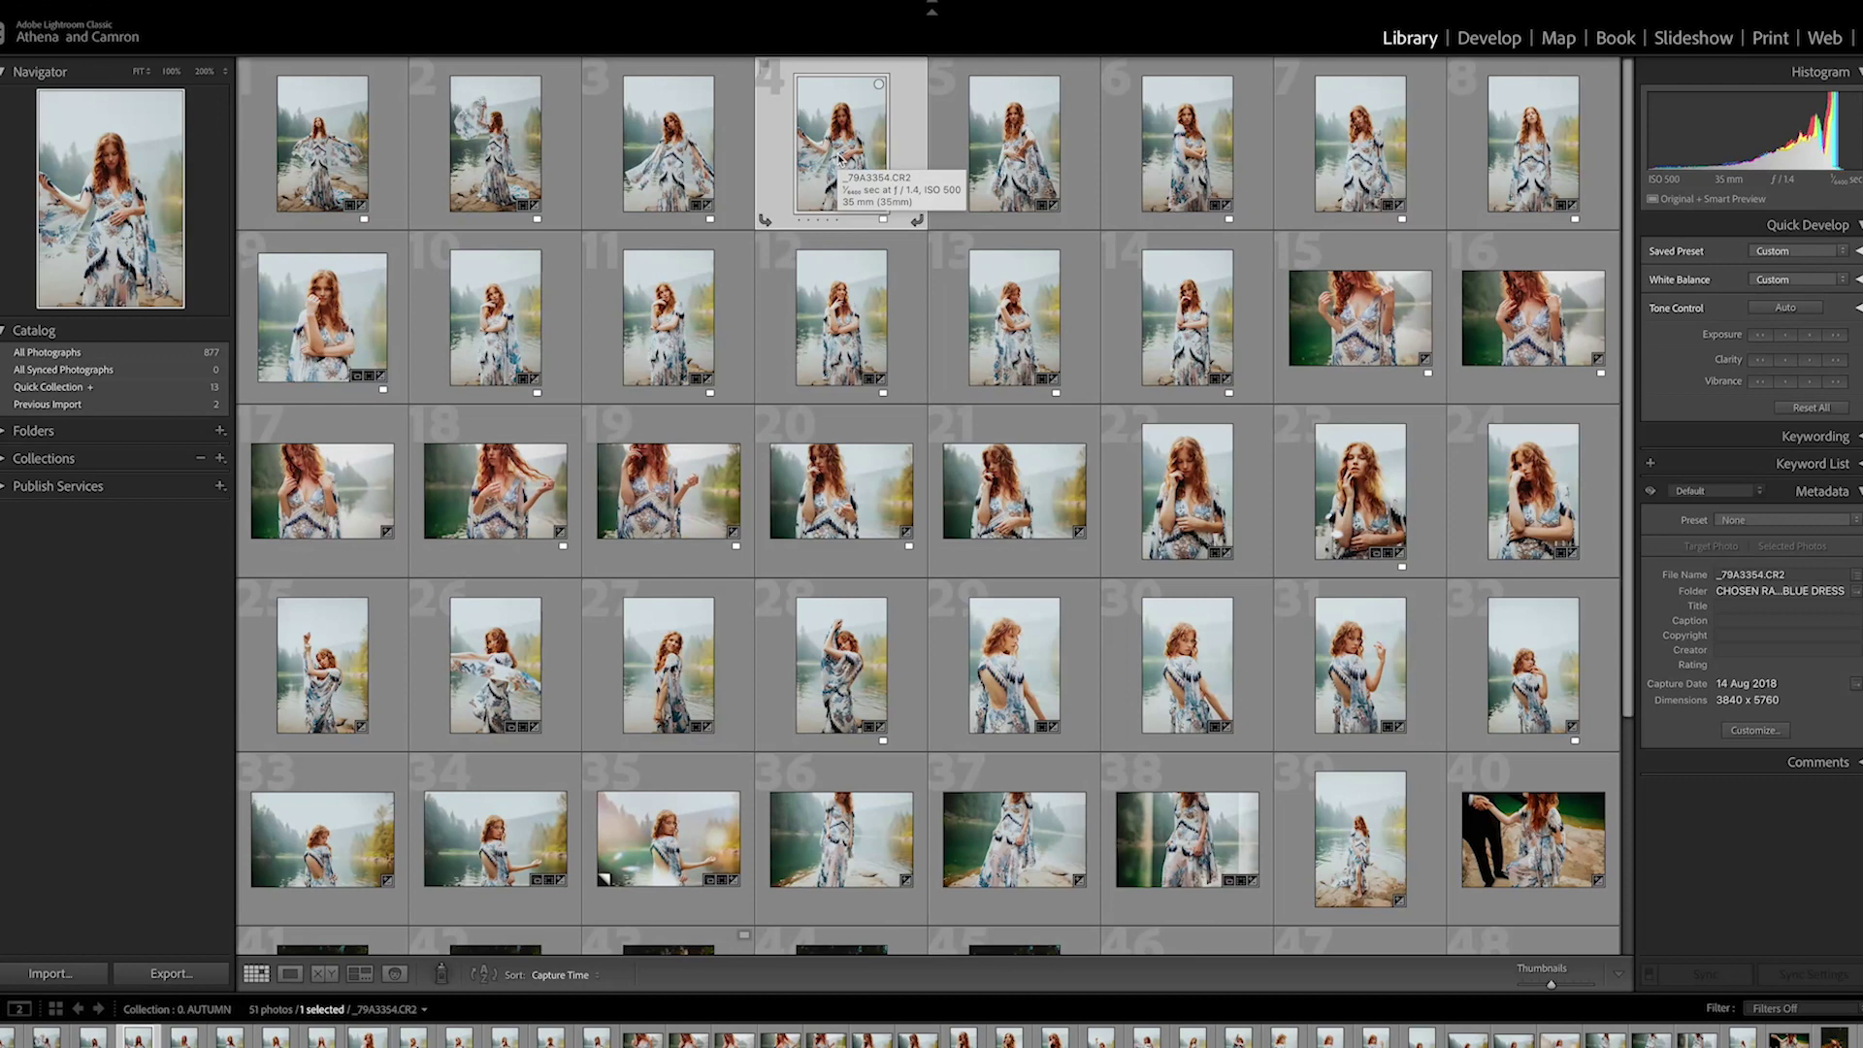
# Select all 51 lakeside photos and build smart previews, dismissing the already-up-to-date notice
pyautogui.click(878, 301)
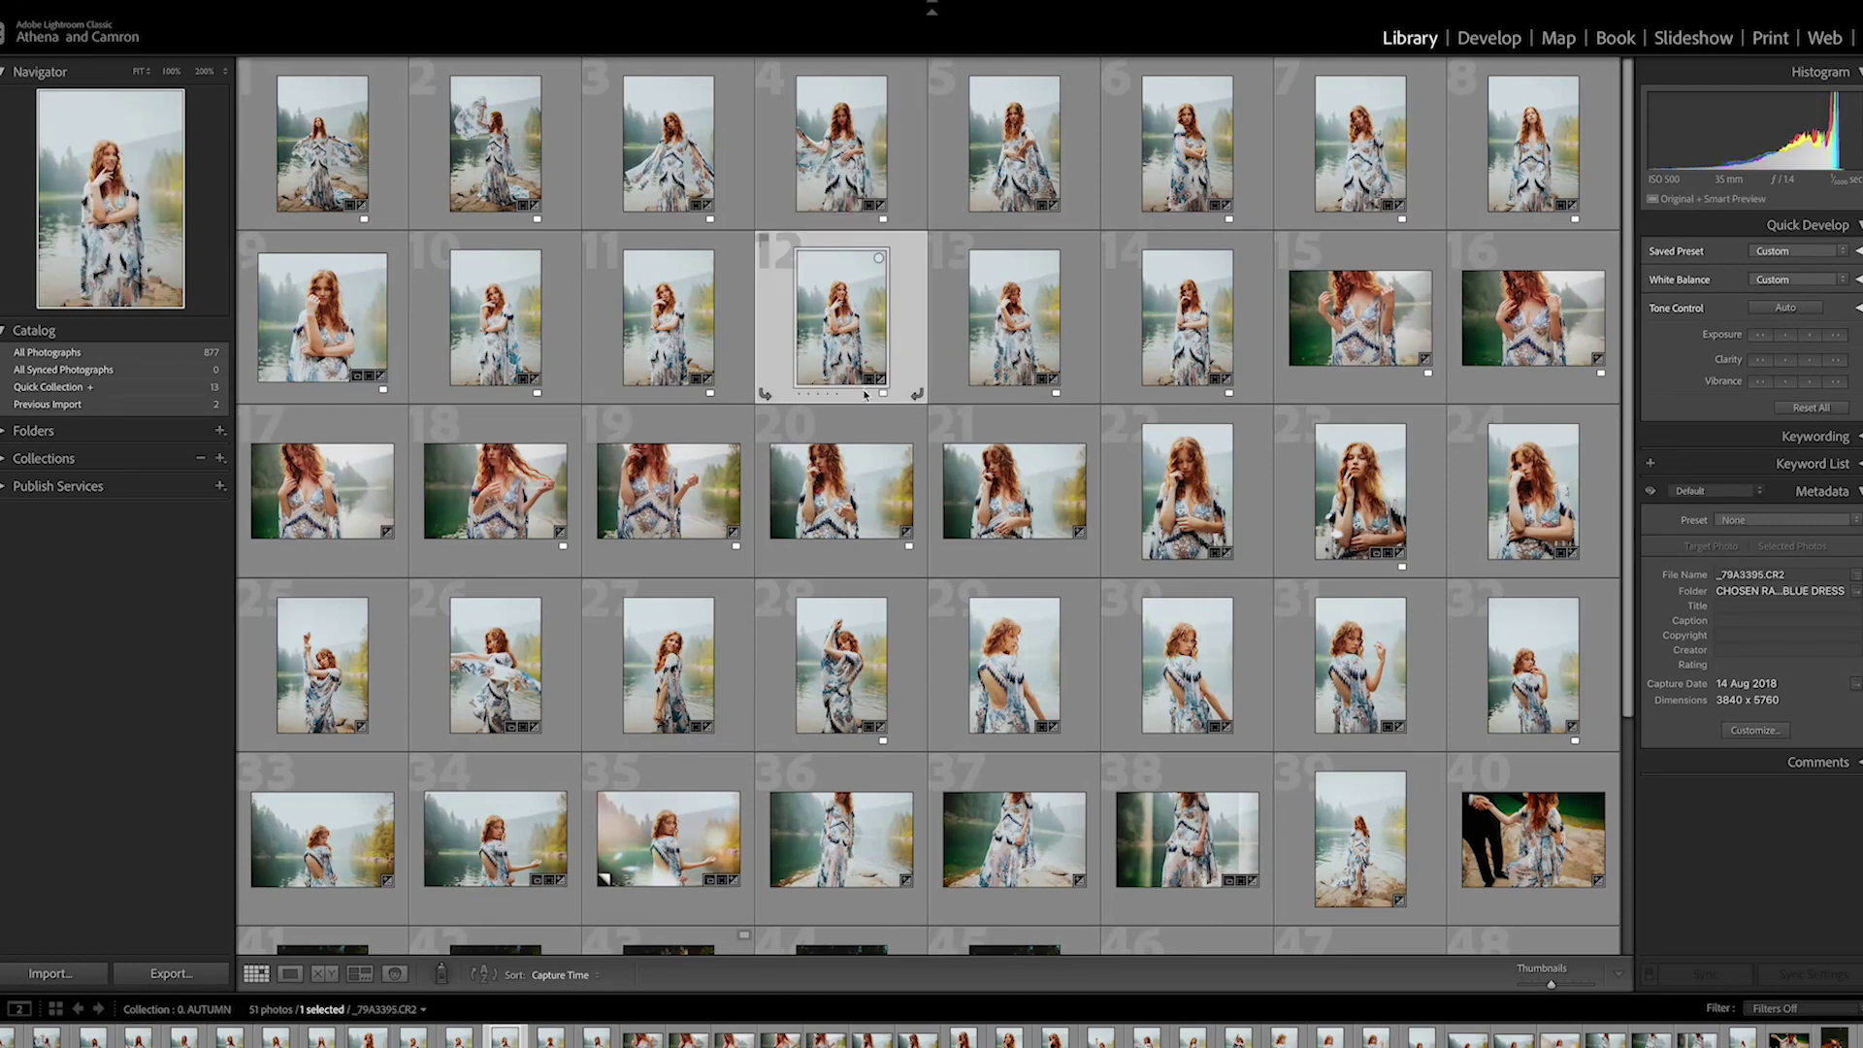
pyautogui.press('super+a')
pyautogui.click(220, 15)
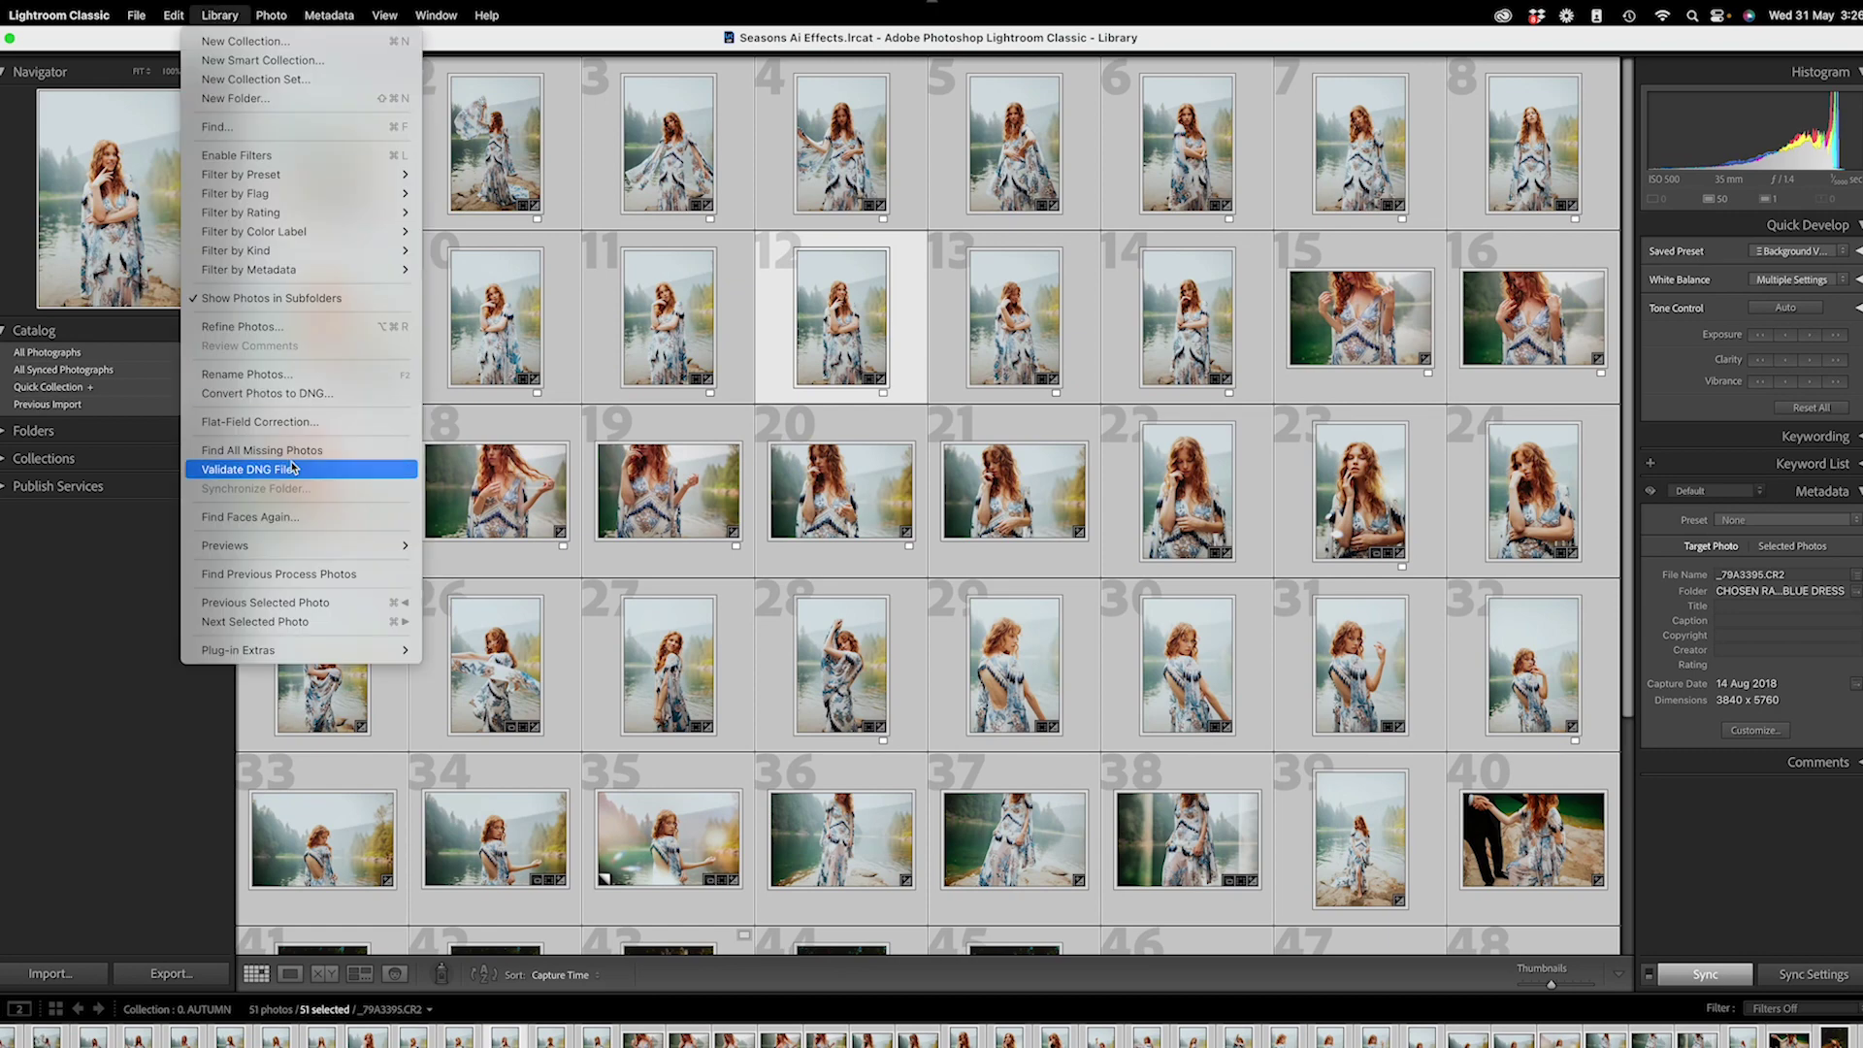
pyautogui.moveTo(335, 549)
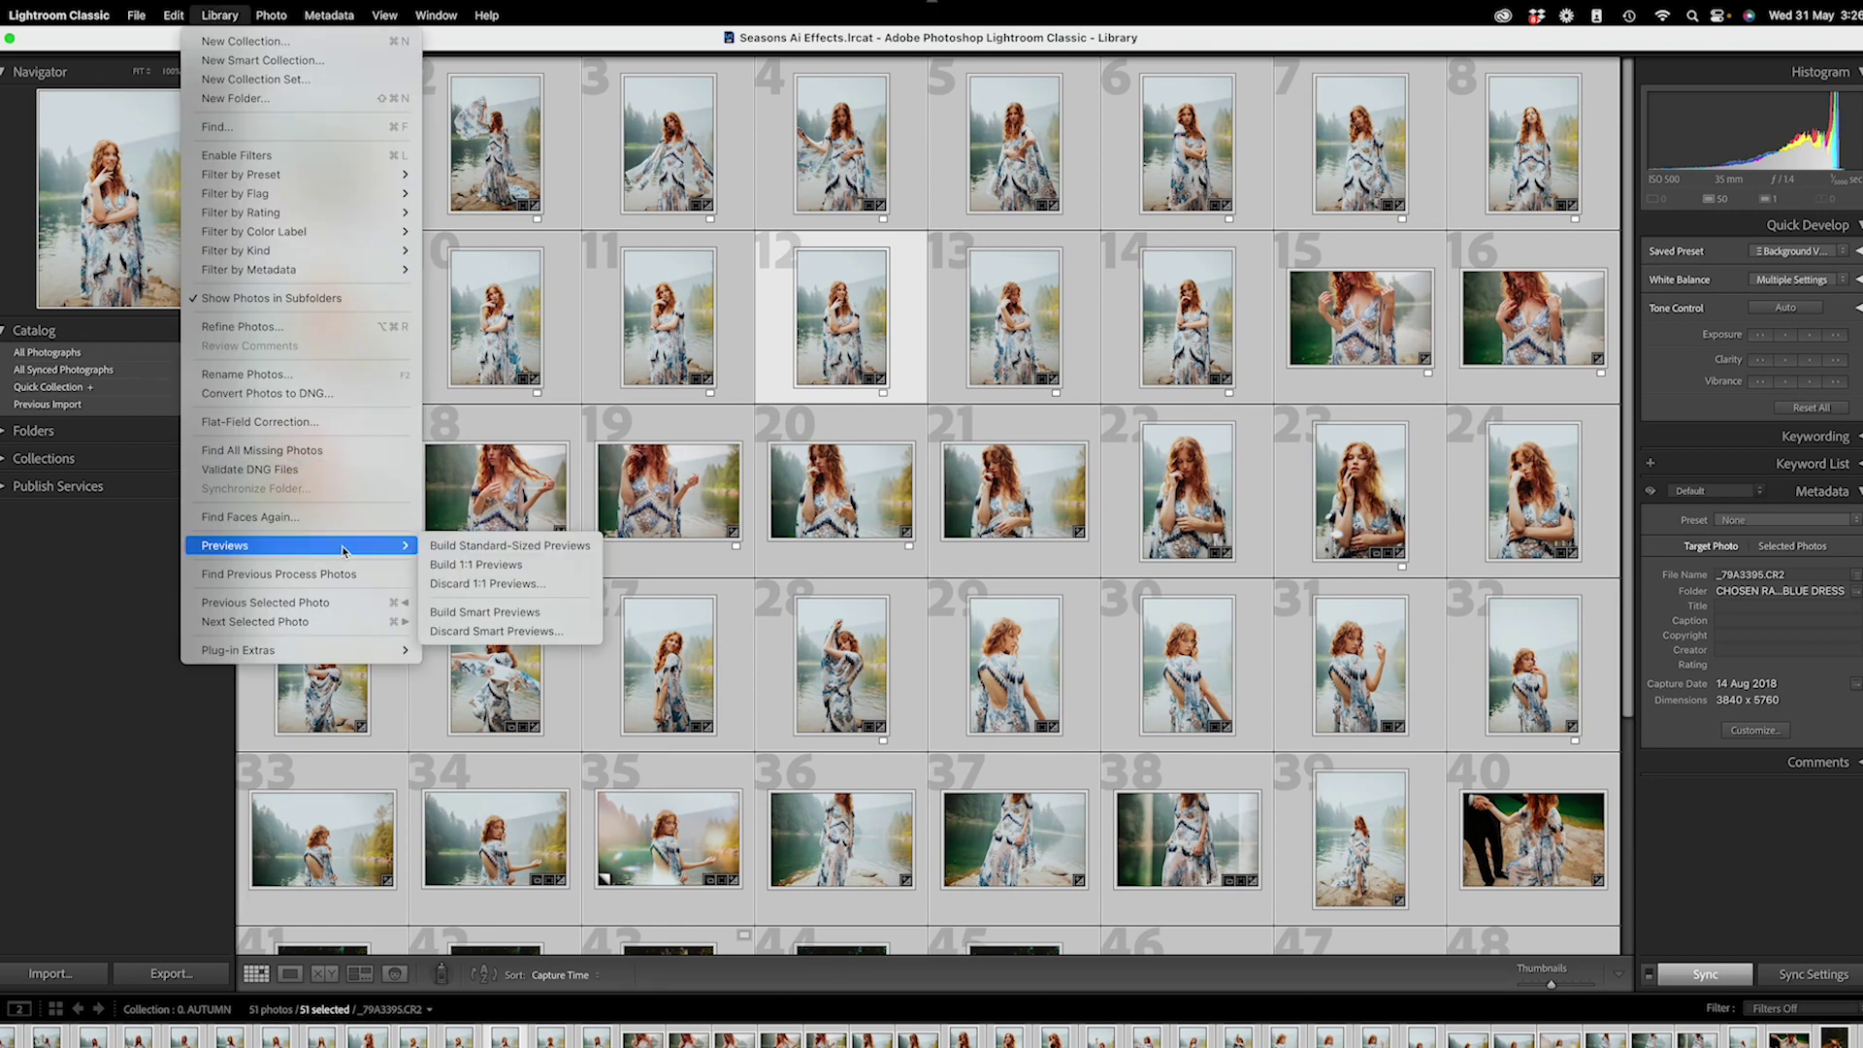
pyautogui.click(484, 613)
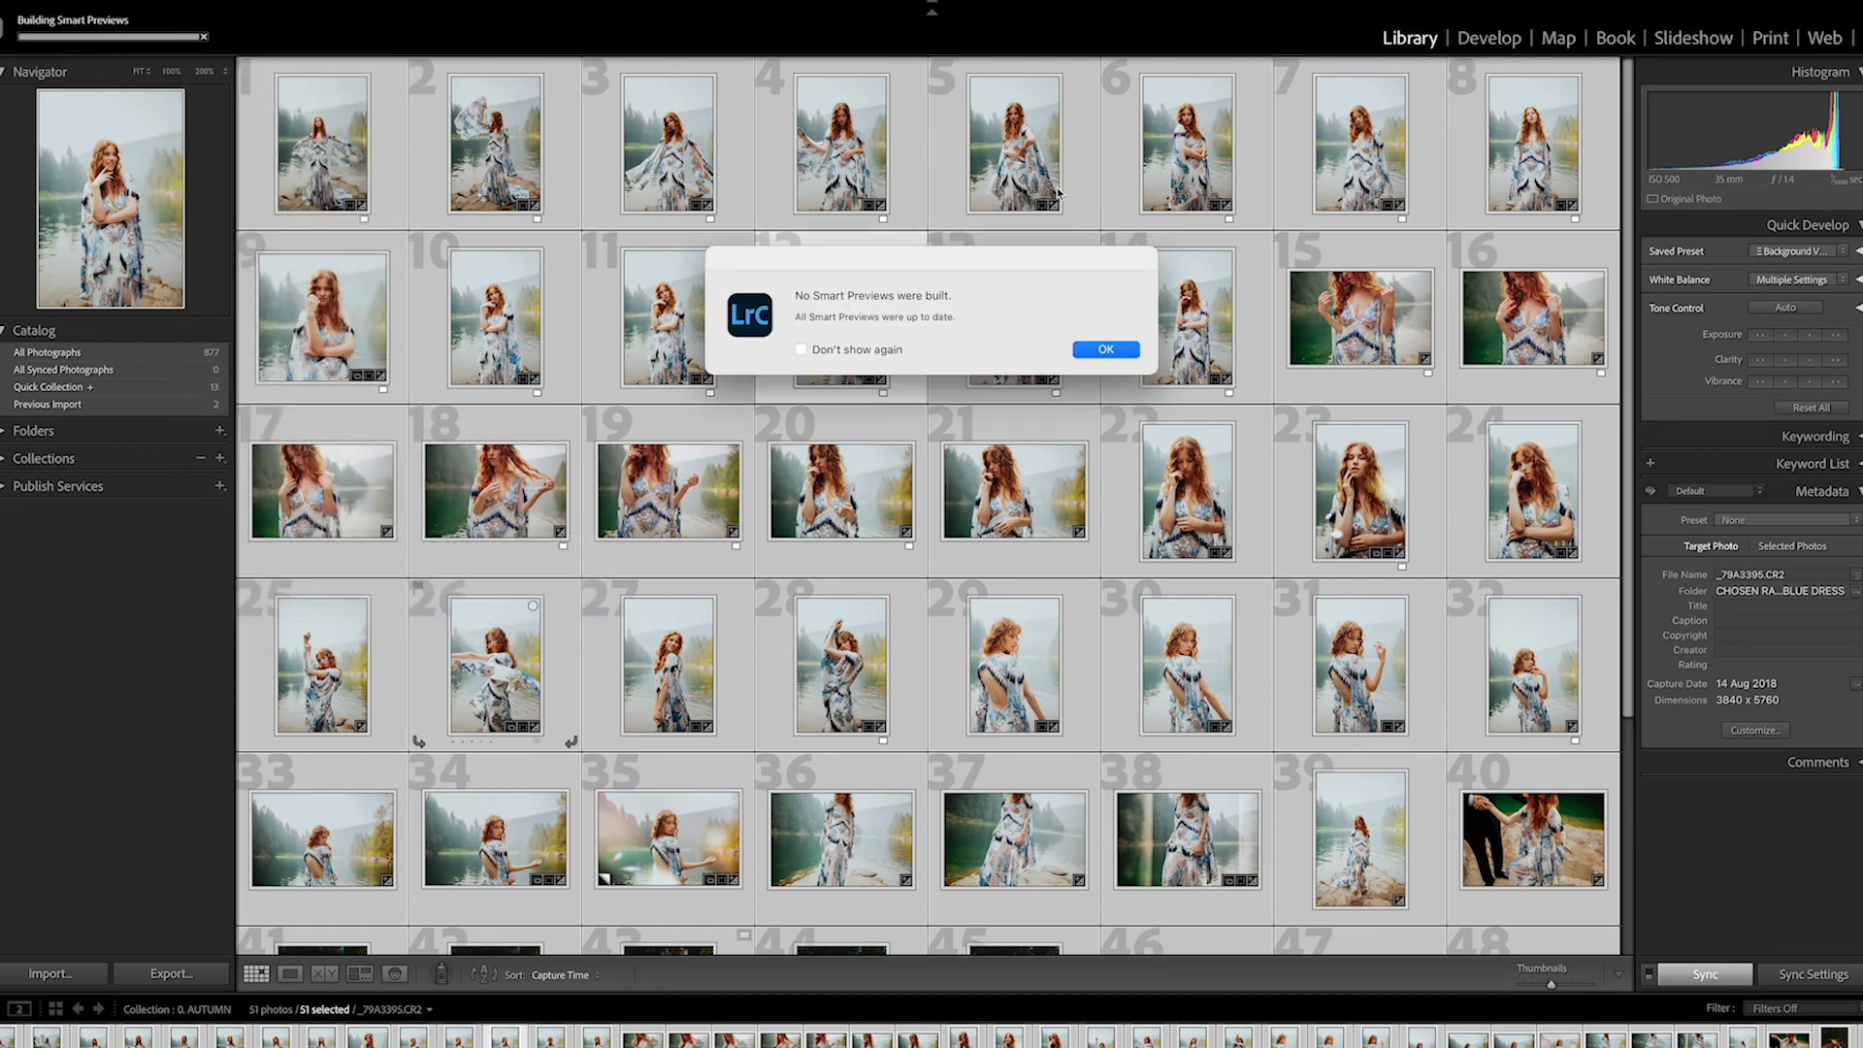
pyautogui.click(1106, 351)
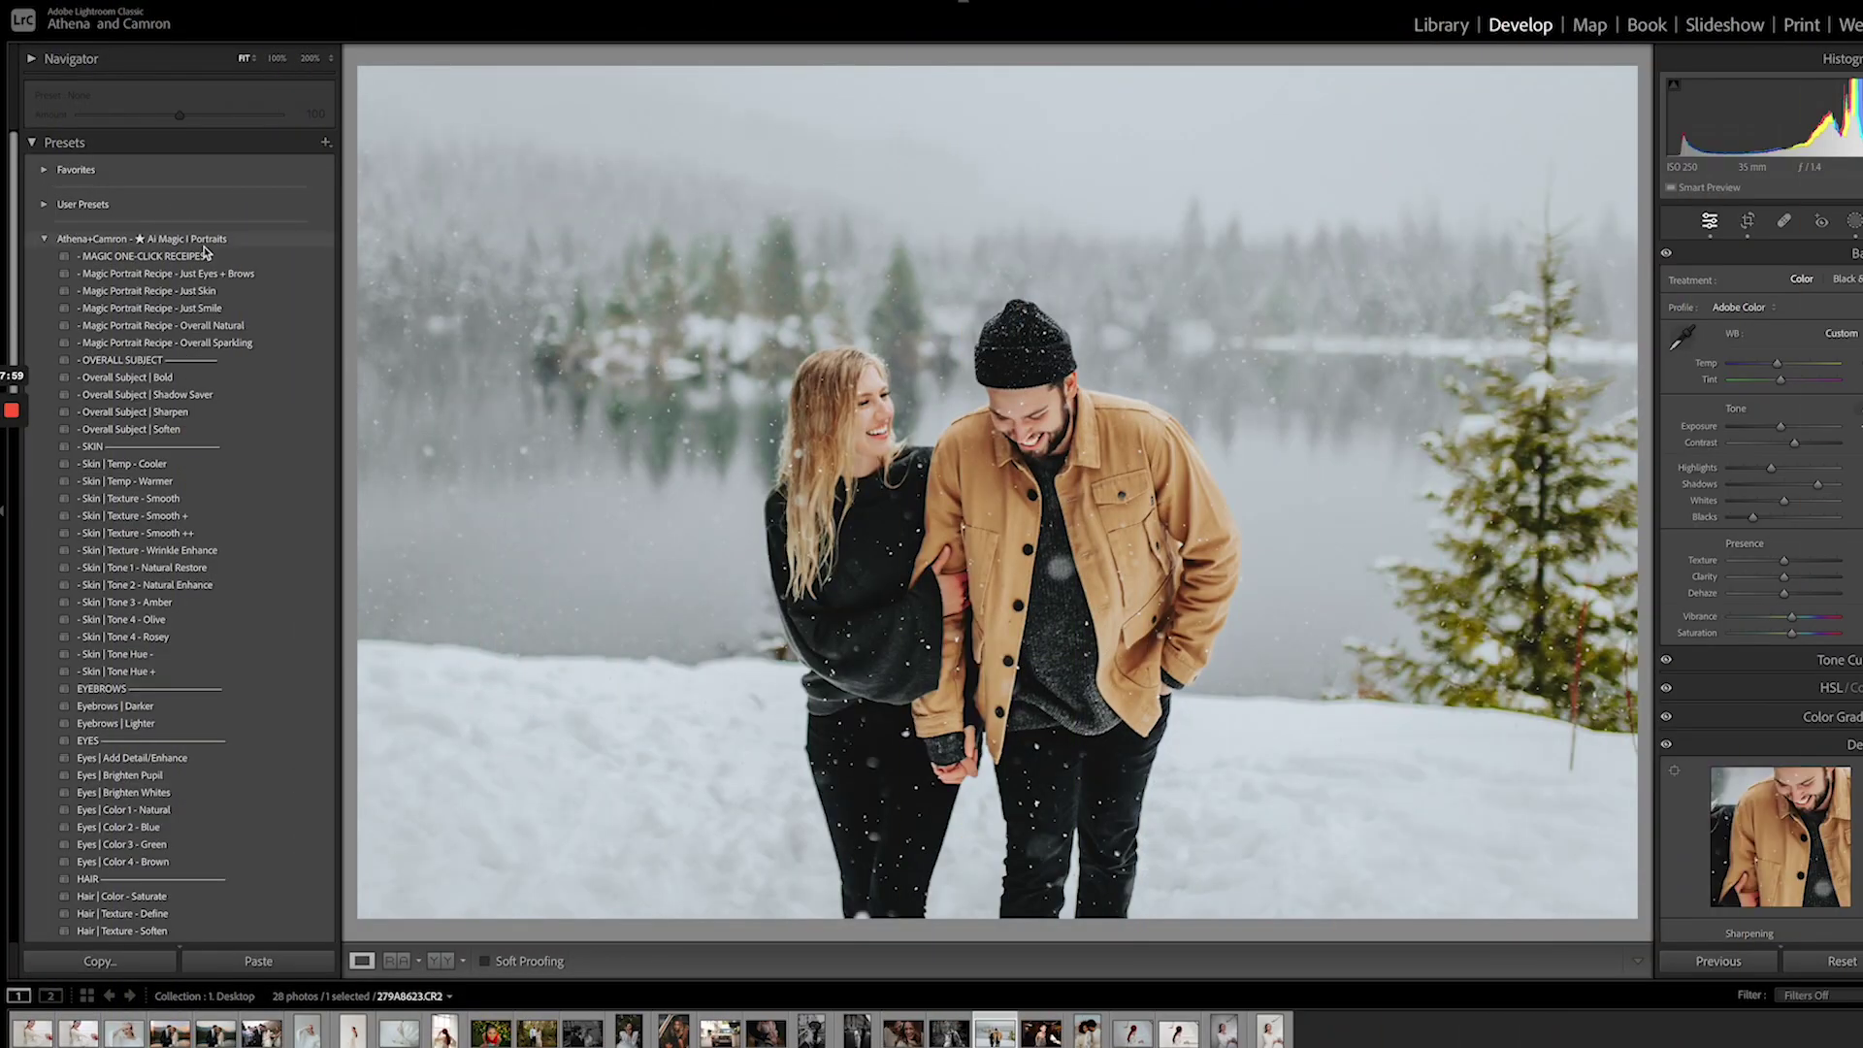
# Try the Just Eyes + Brows, Overall Natural and Just Smile portrait recipes on the snowy couple photo
pyautogui.click(202, 276)
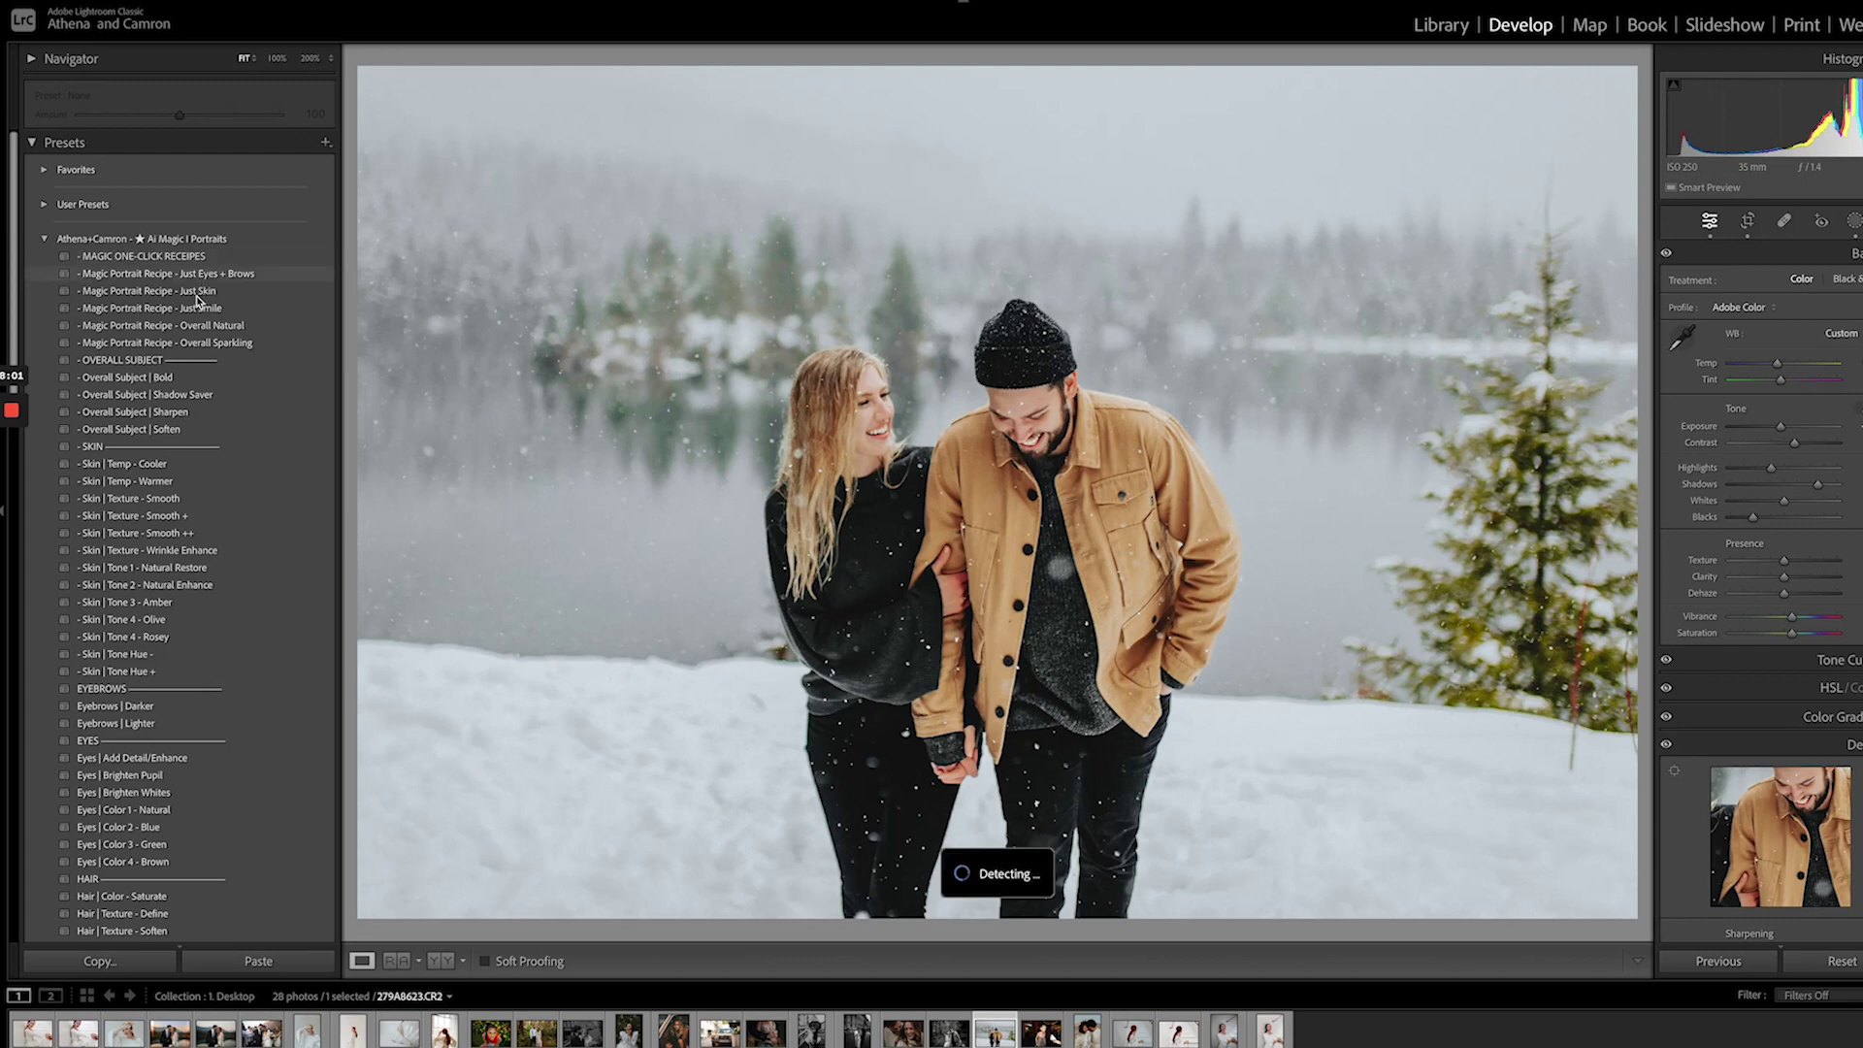
pyautogui.click(194, 327)
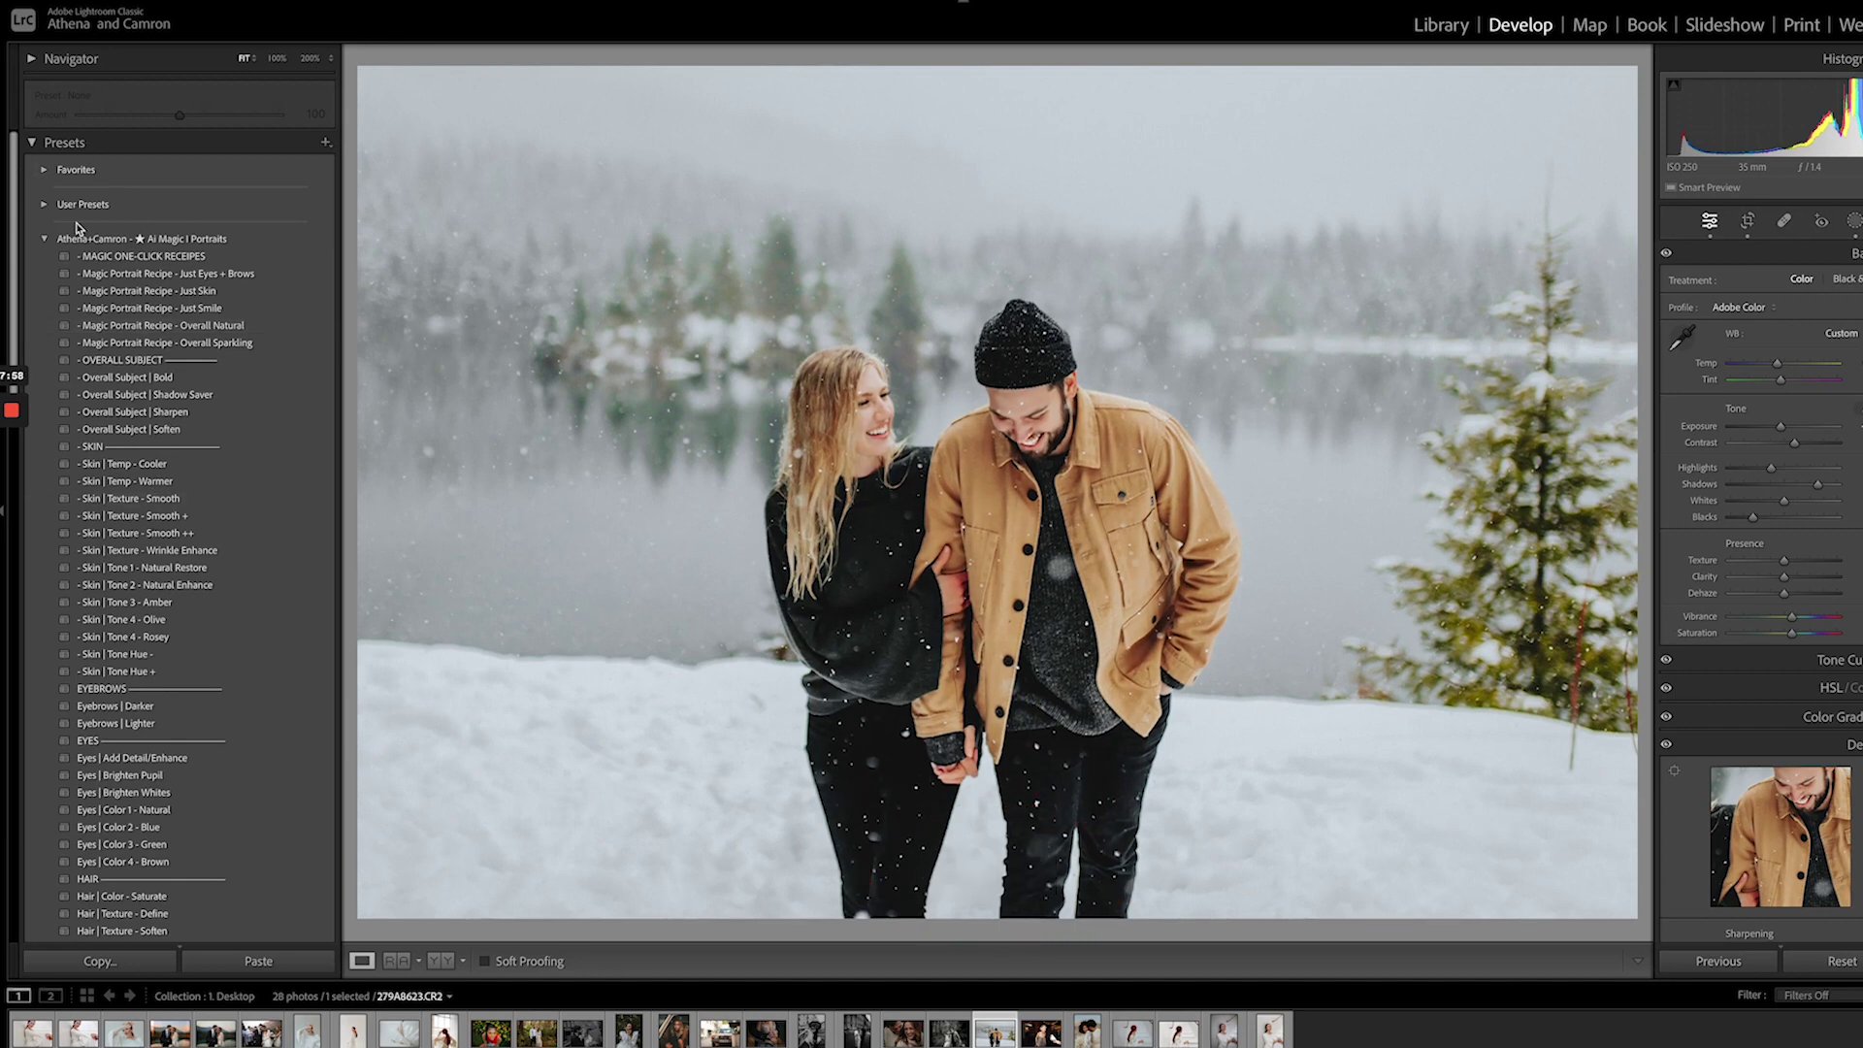
pyautogui.click(201, 277)
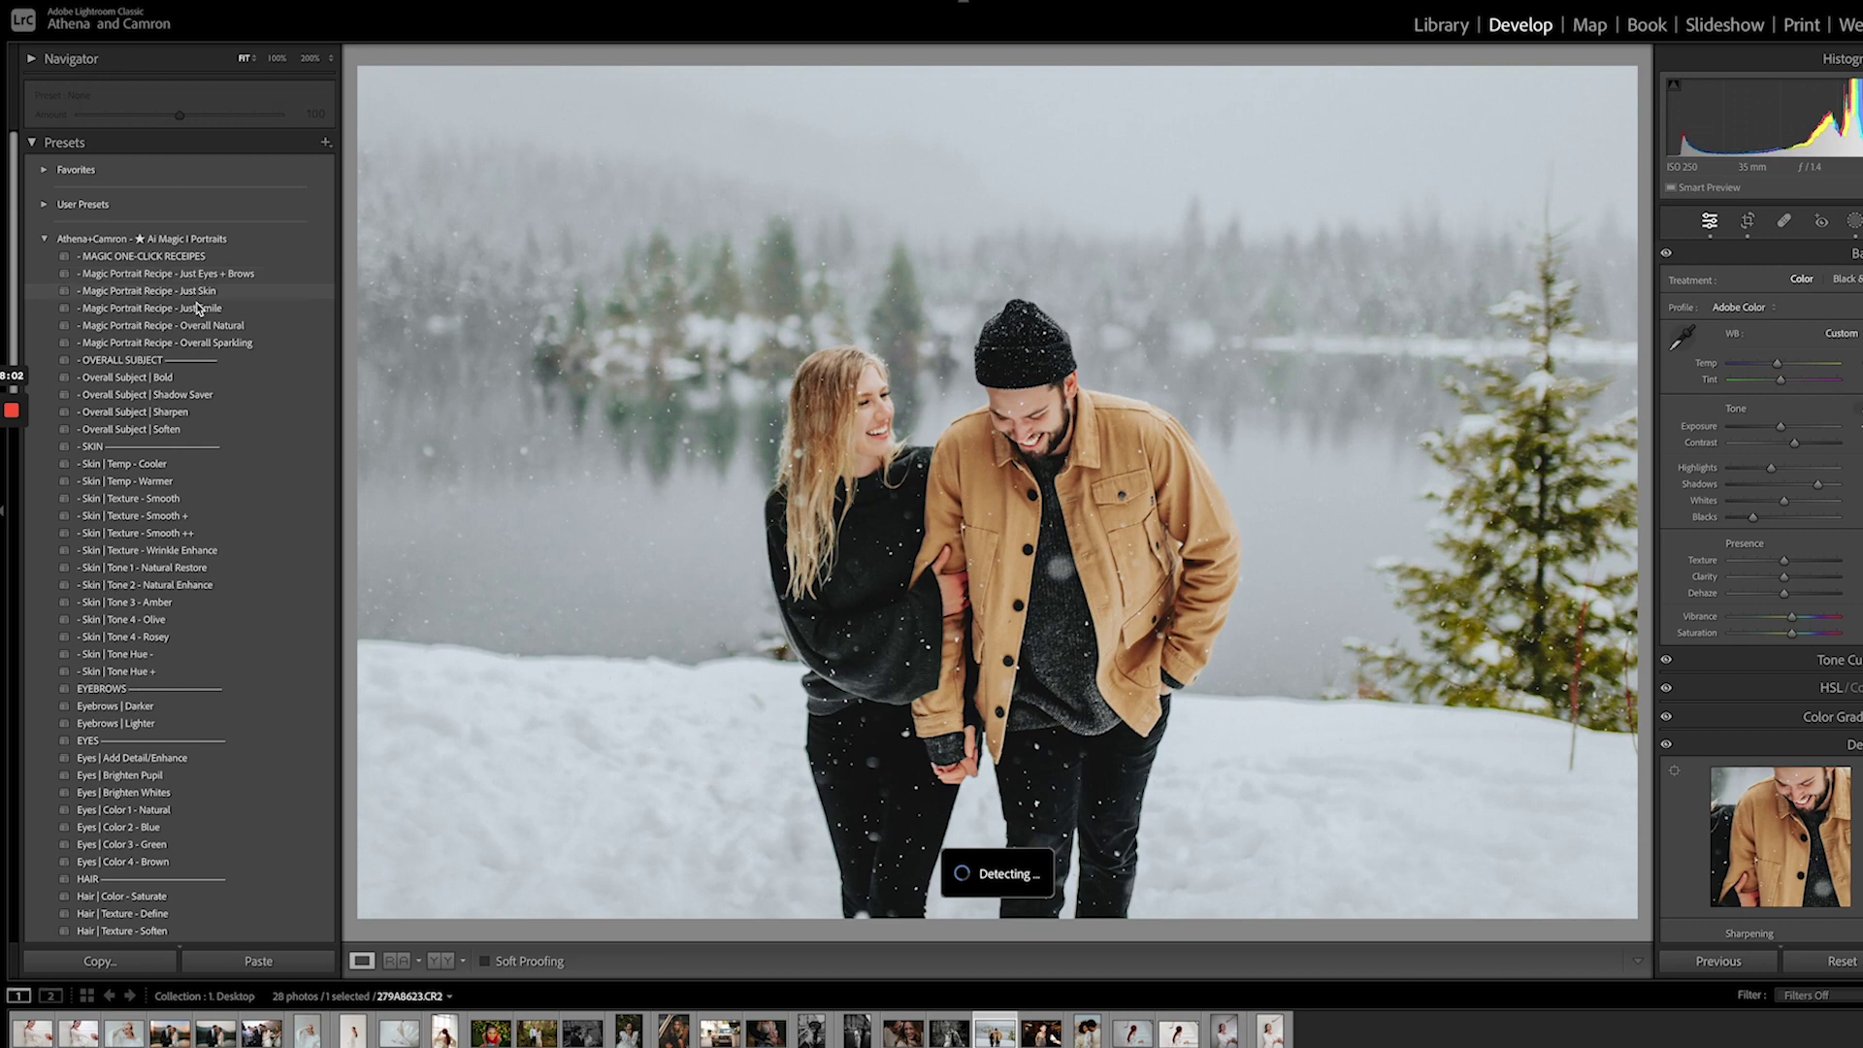
pyautogui.click(197, 307)
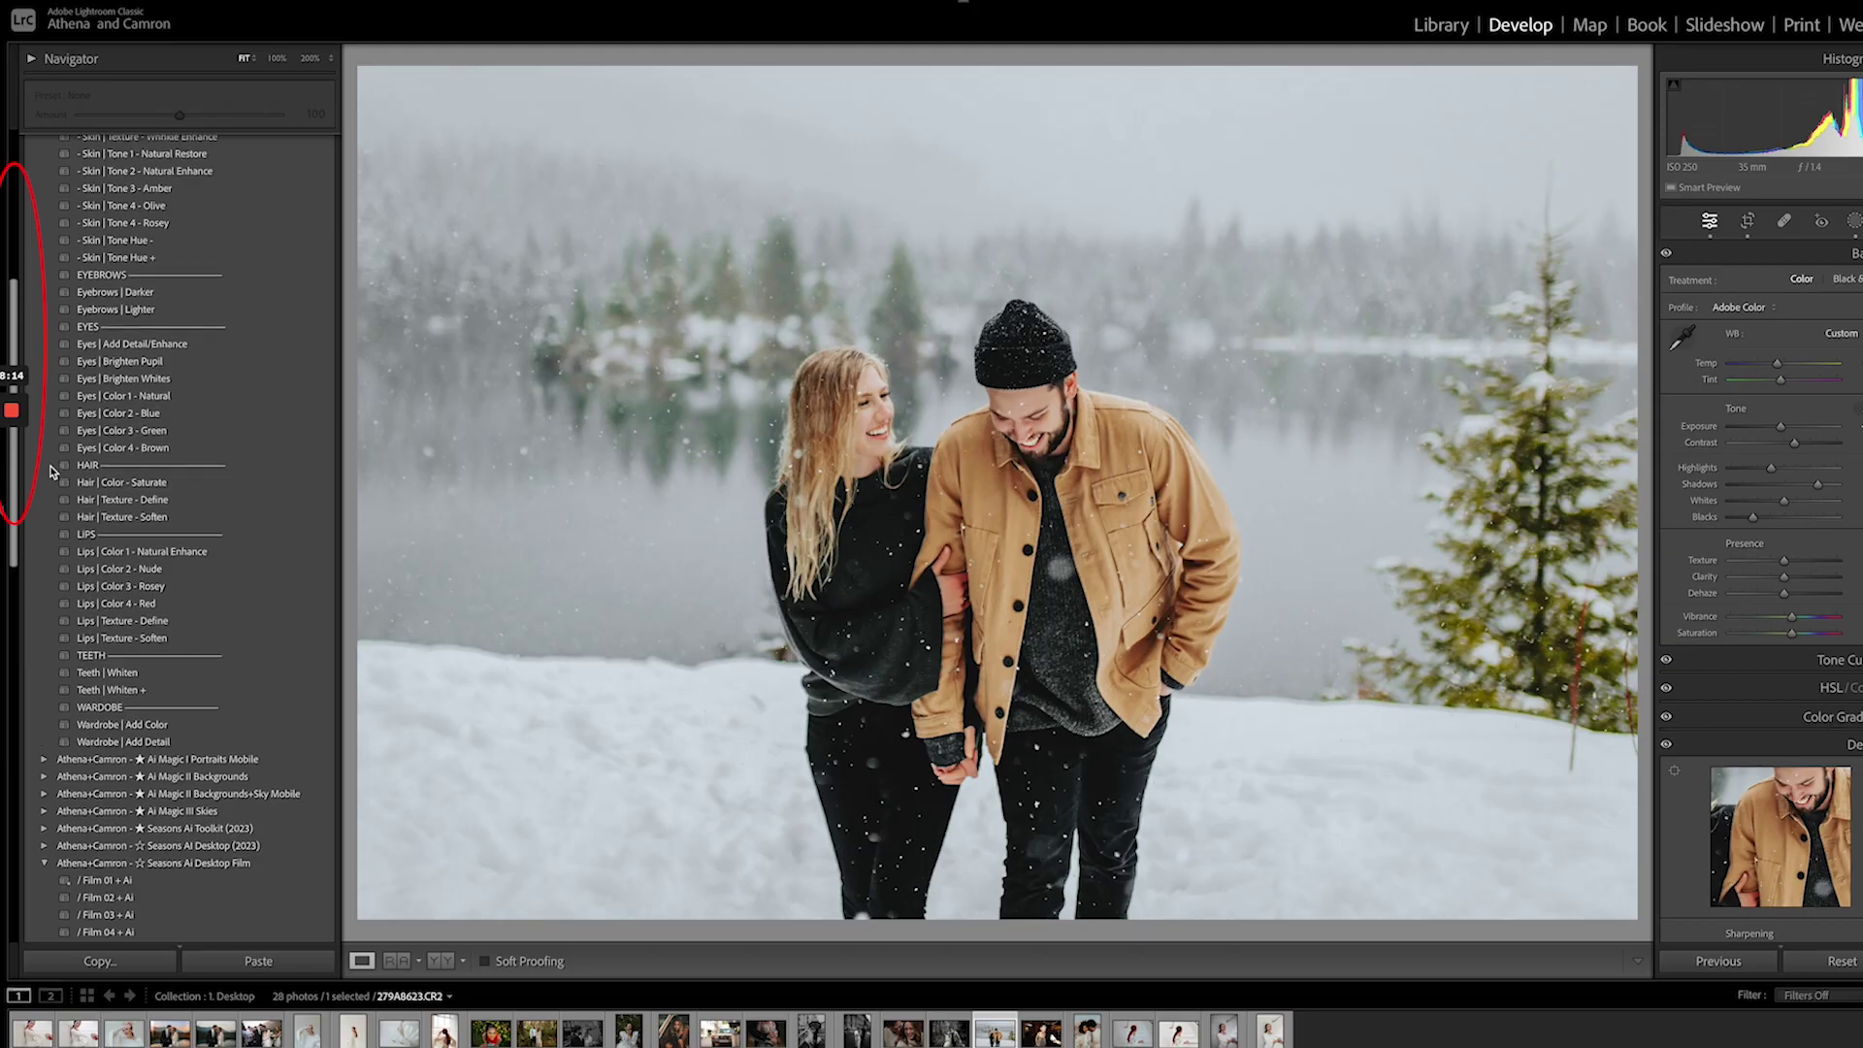
# Scroll the Presets panel and pick the lakeside wedding virtual copy in the filmstrip
pyautogui.scroll(-5, 53, 598)
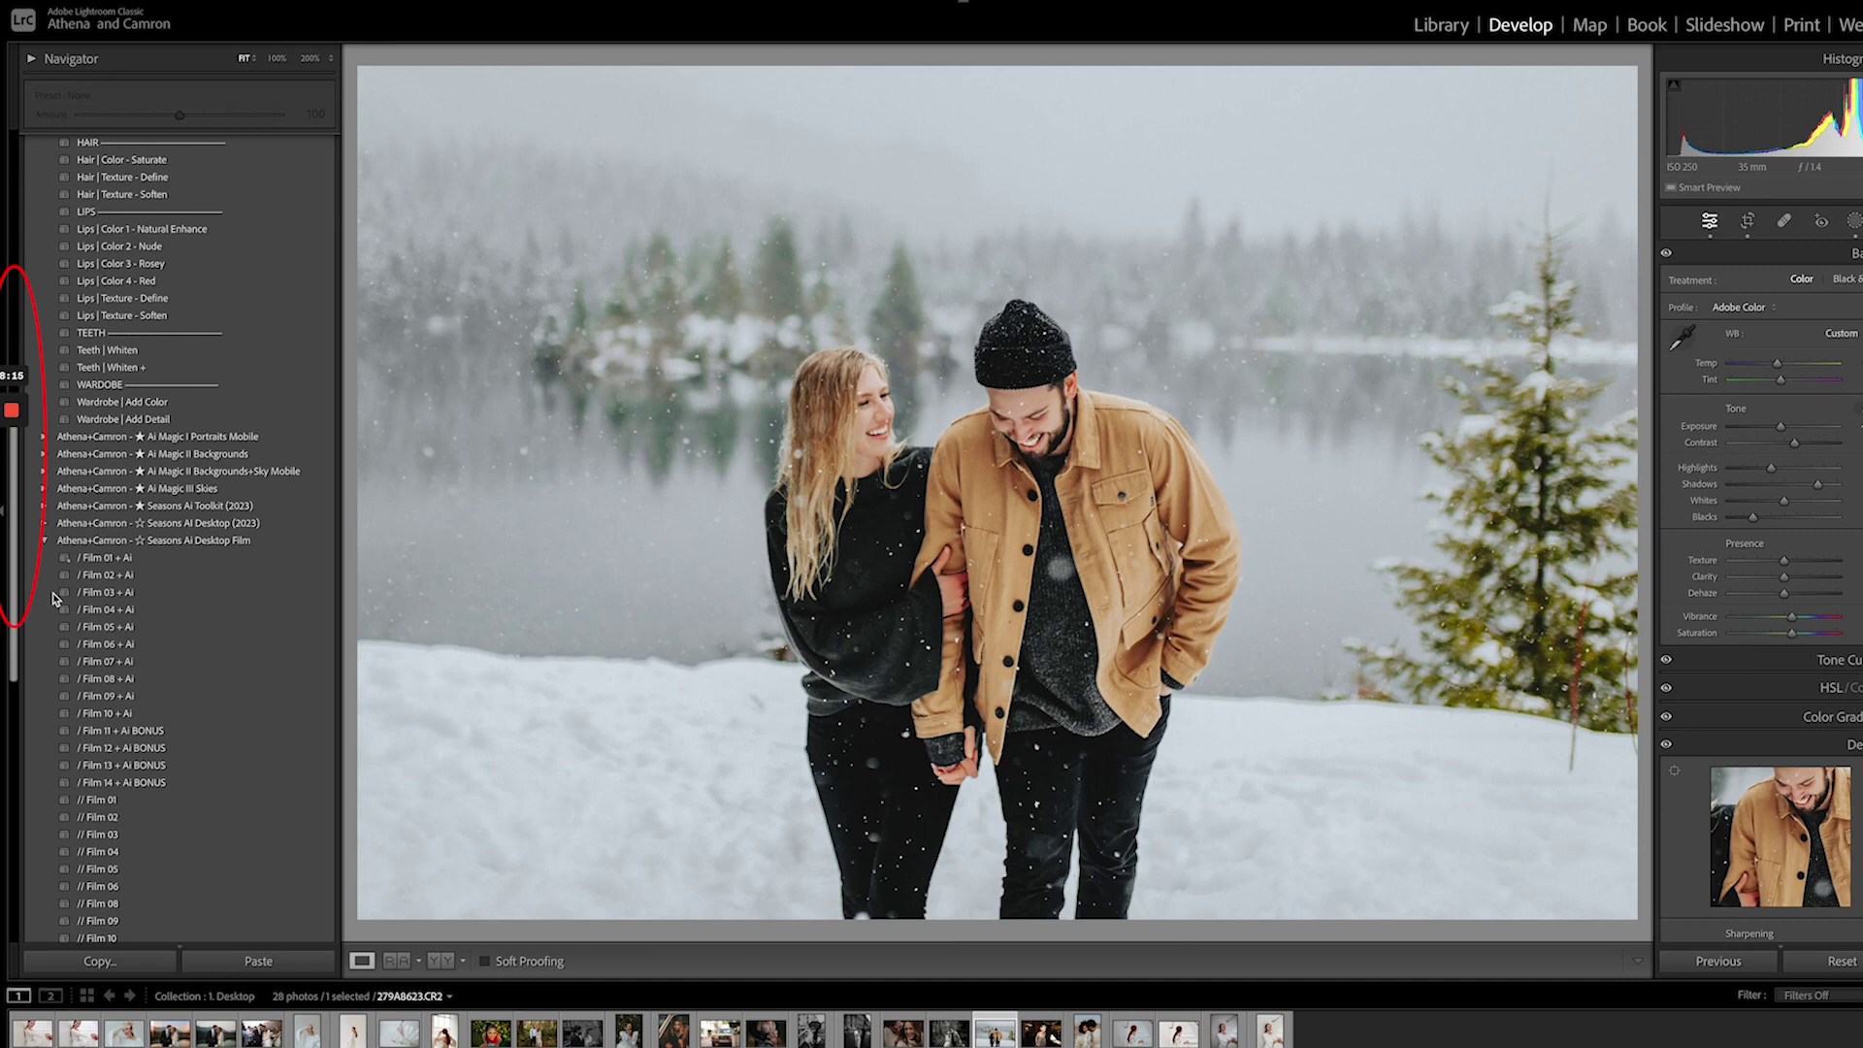
pyautogui.scroll(-6, 53, 598)
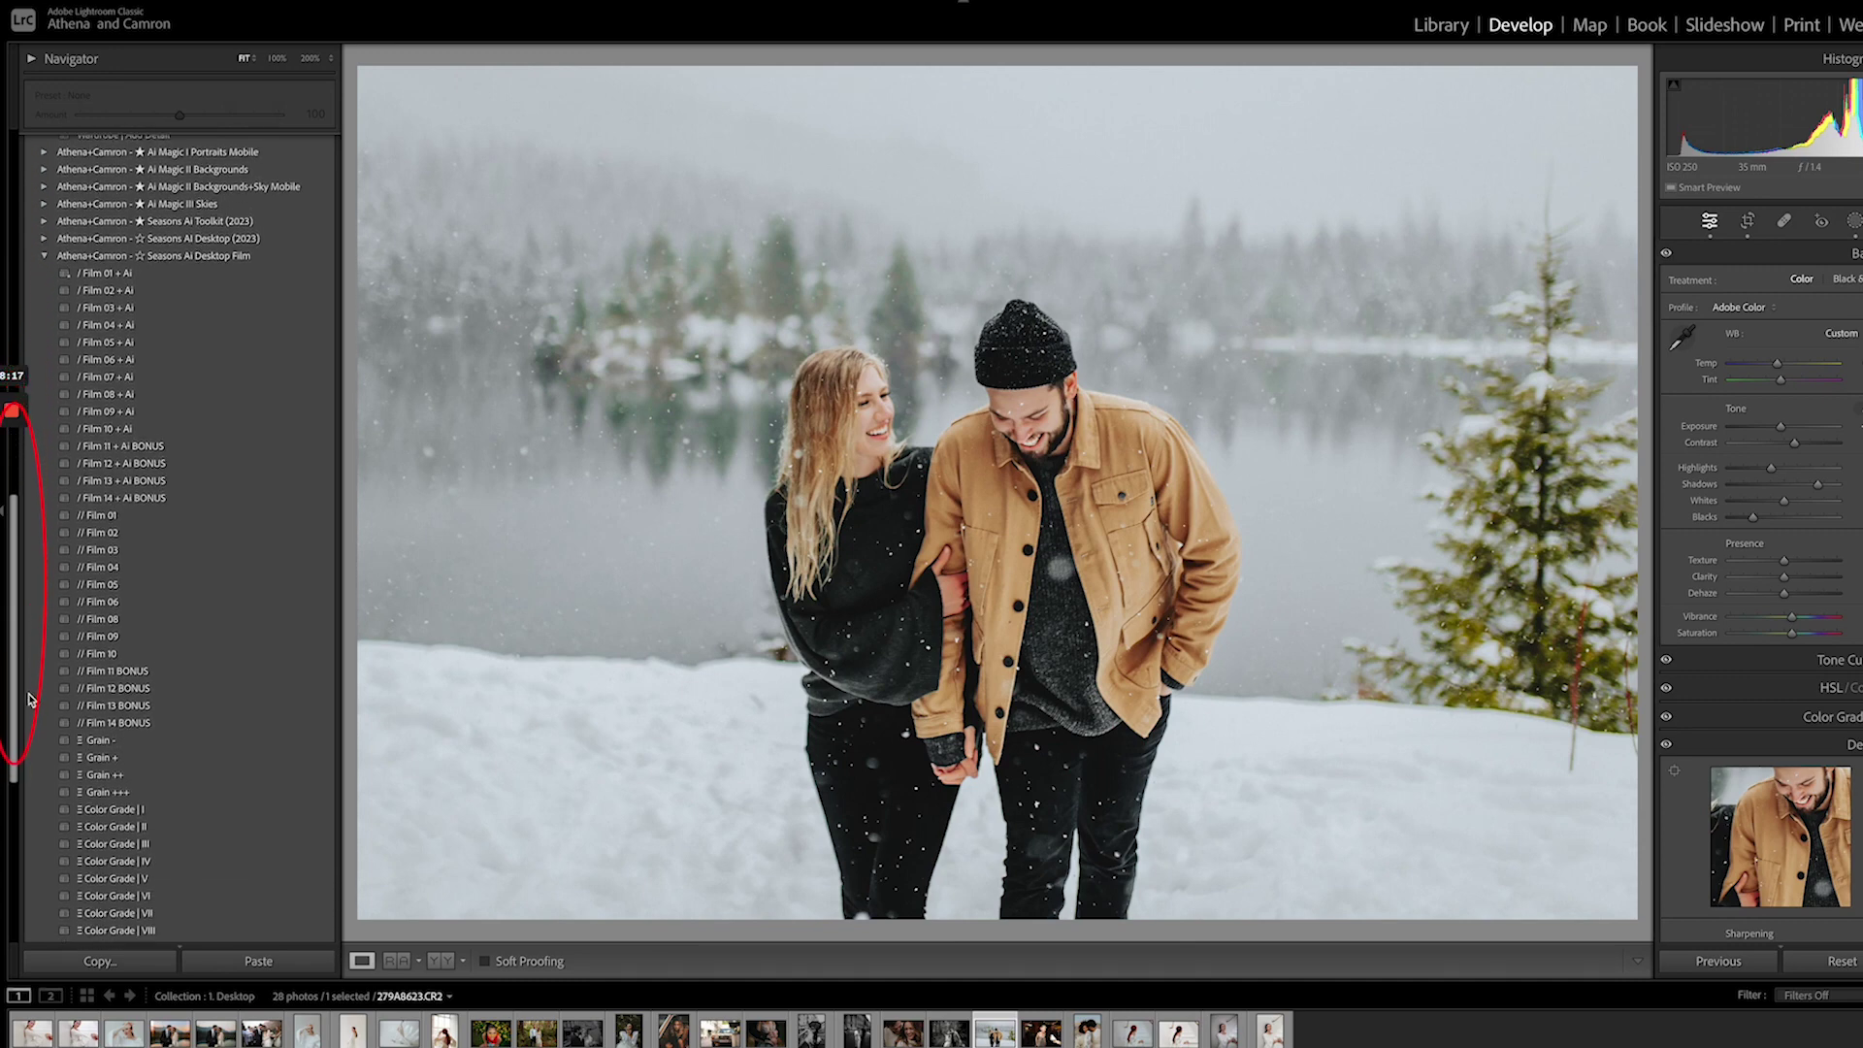
pyautogui.moveTo(30, 699); pyautogui.dragTo(26, 723)
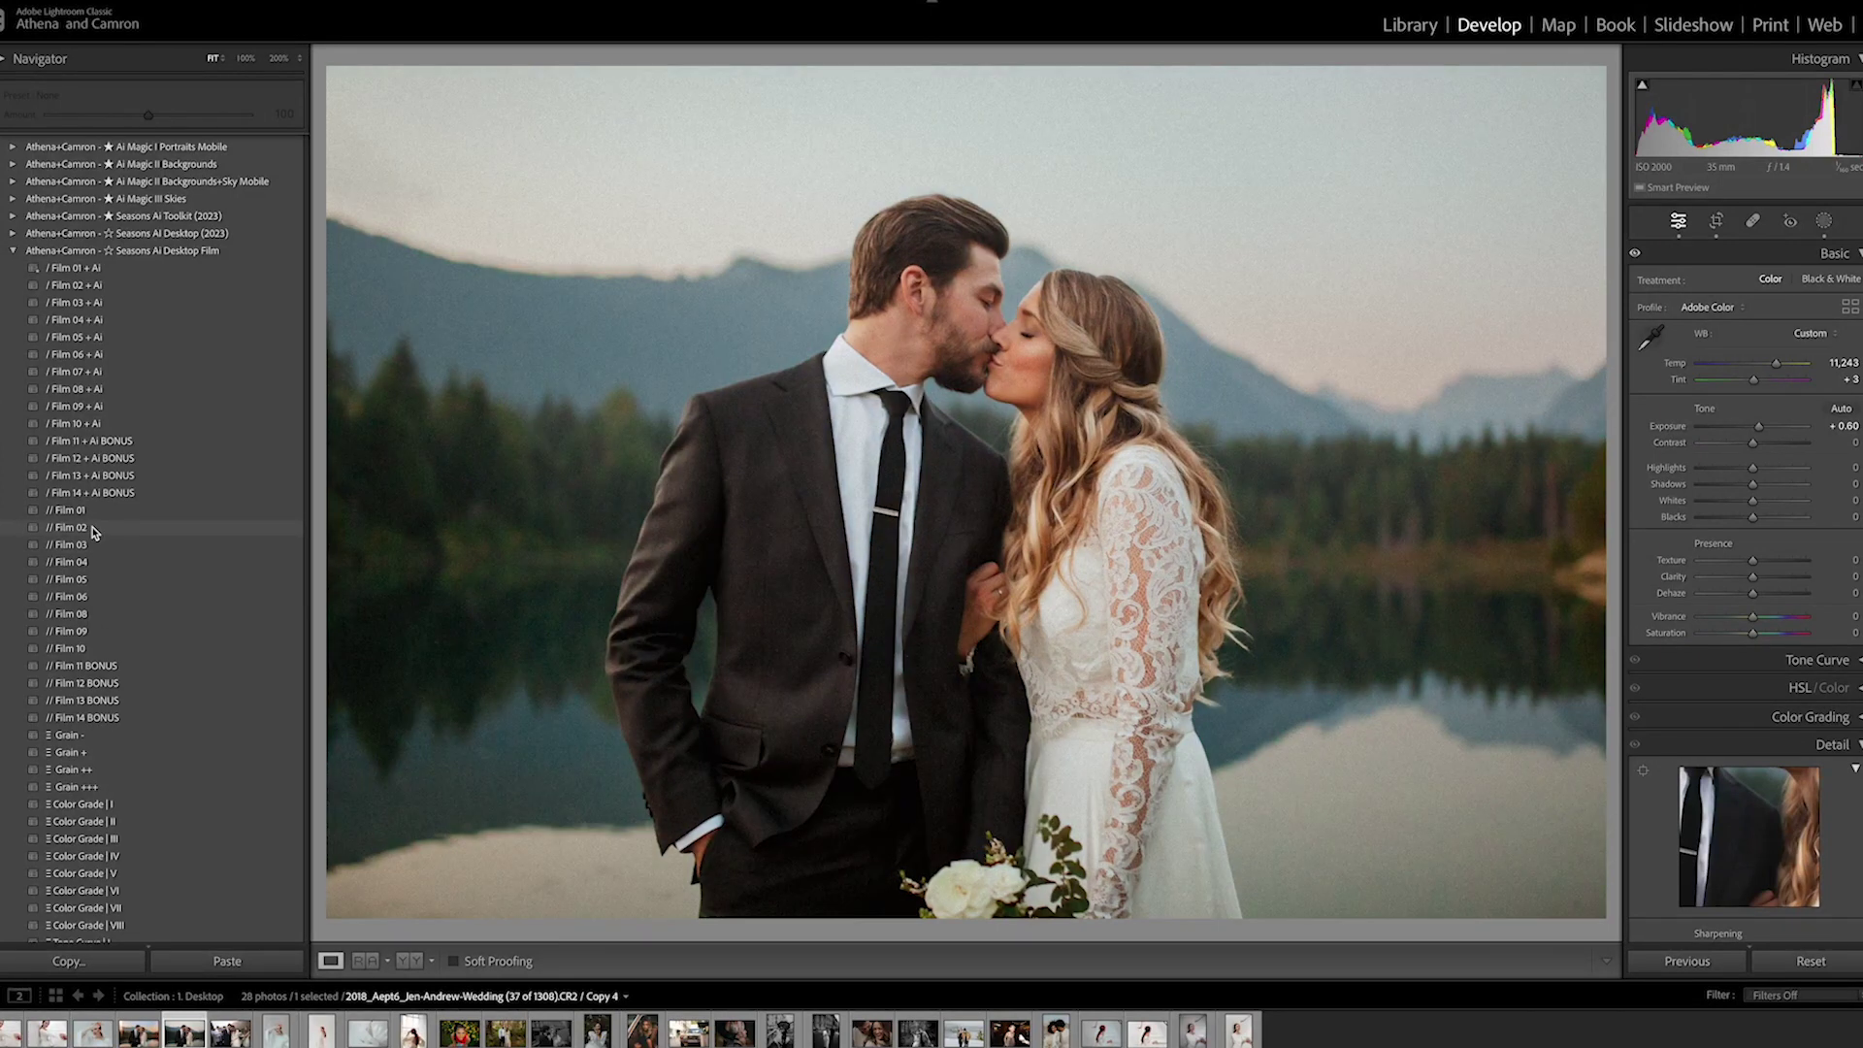
# Apply the Film 01 + Ai preset to the lakeside photo and show its masks
pyautogui.click(123, 270)
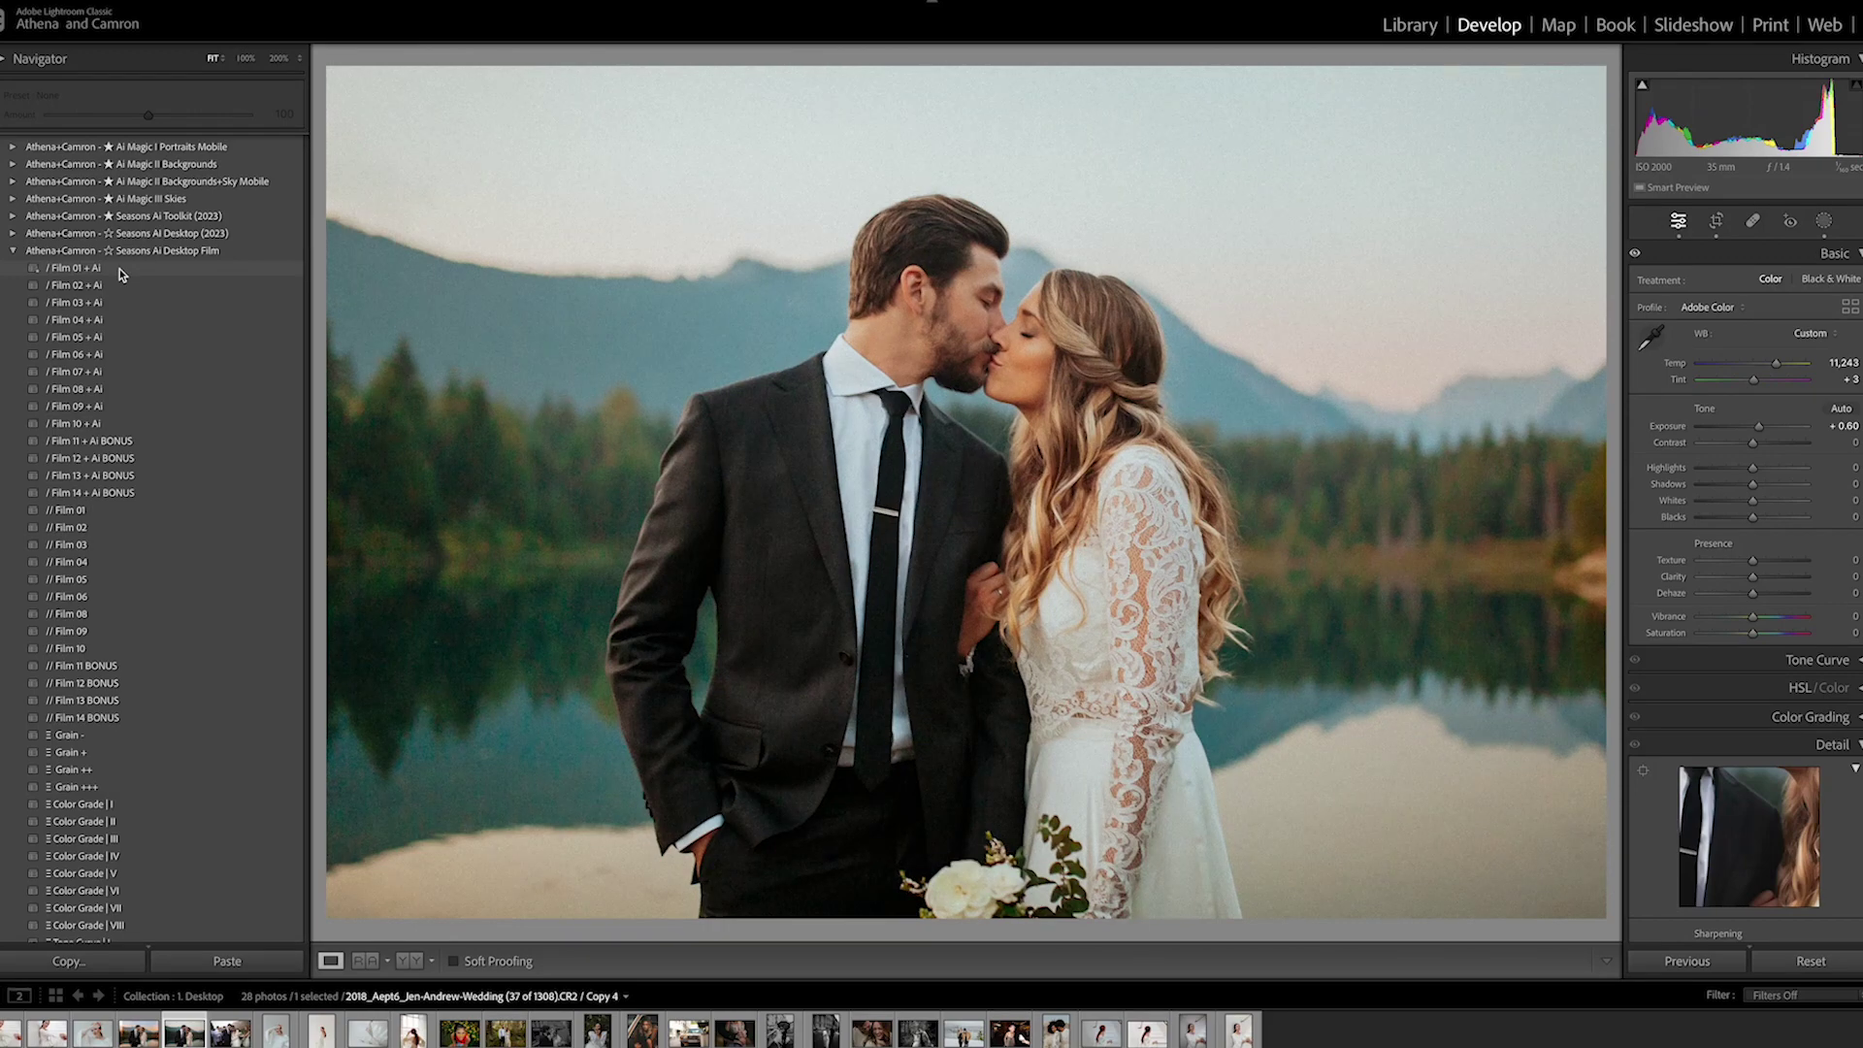
pyautogui.hotkey('shift', 'w')
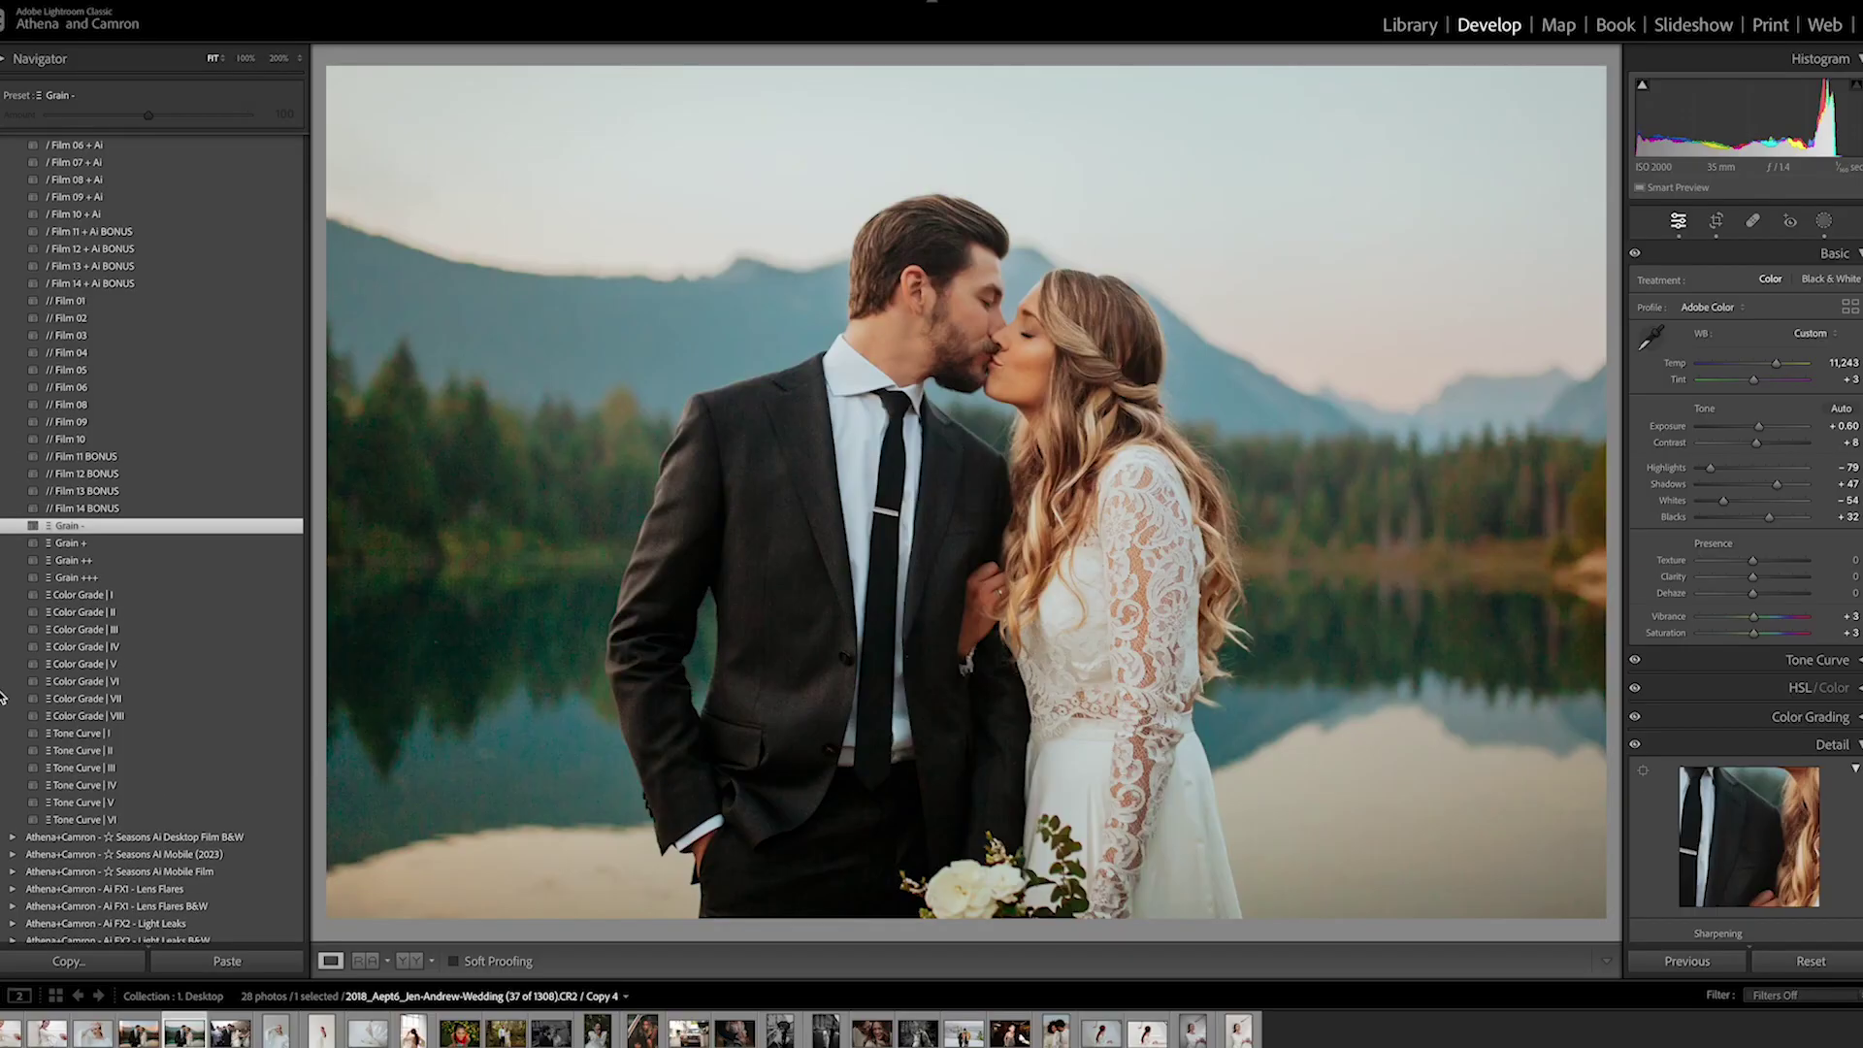
# Expand the Favorites preset group at the top of Presets, then open Masking to inspect the preset's masks
pyautogui.scroll(6, 44, 527)
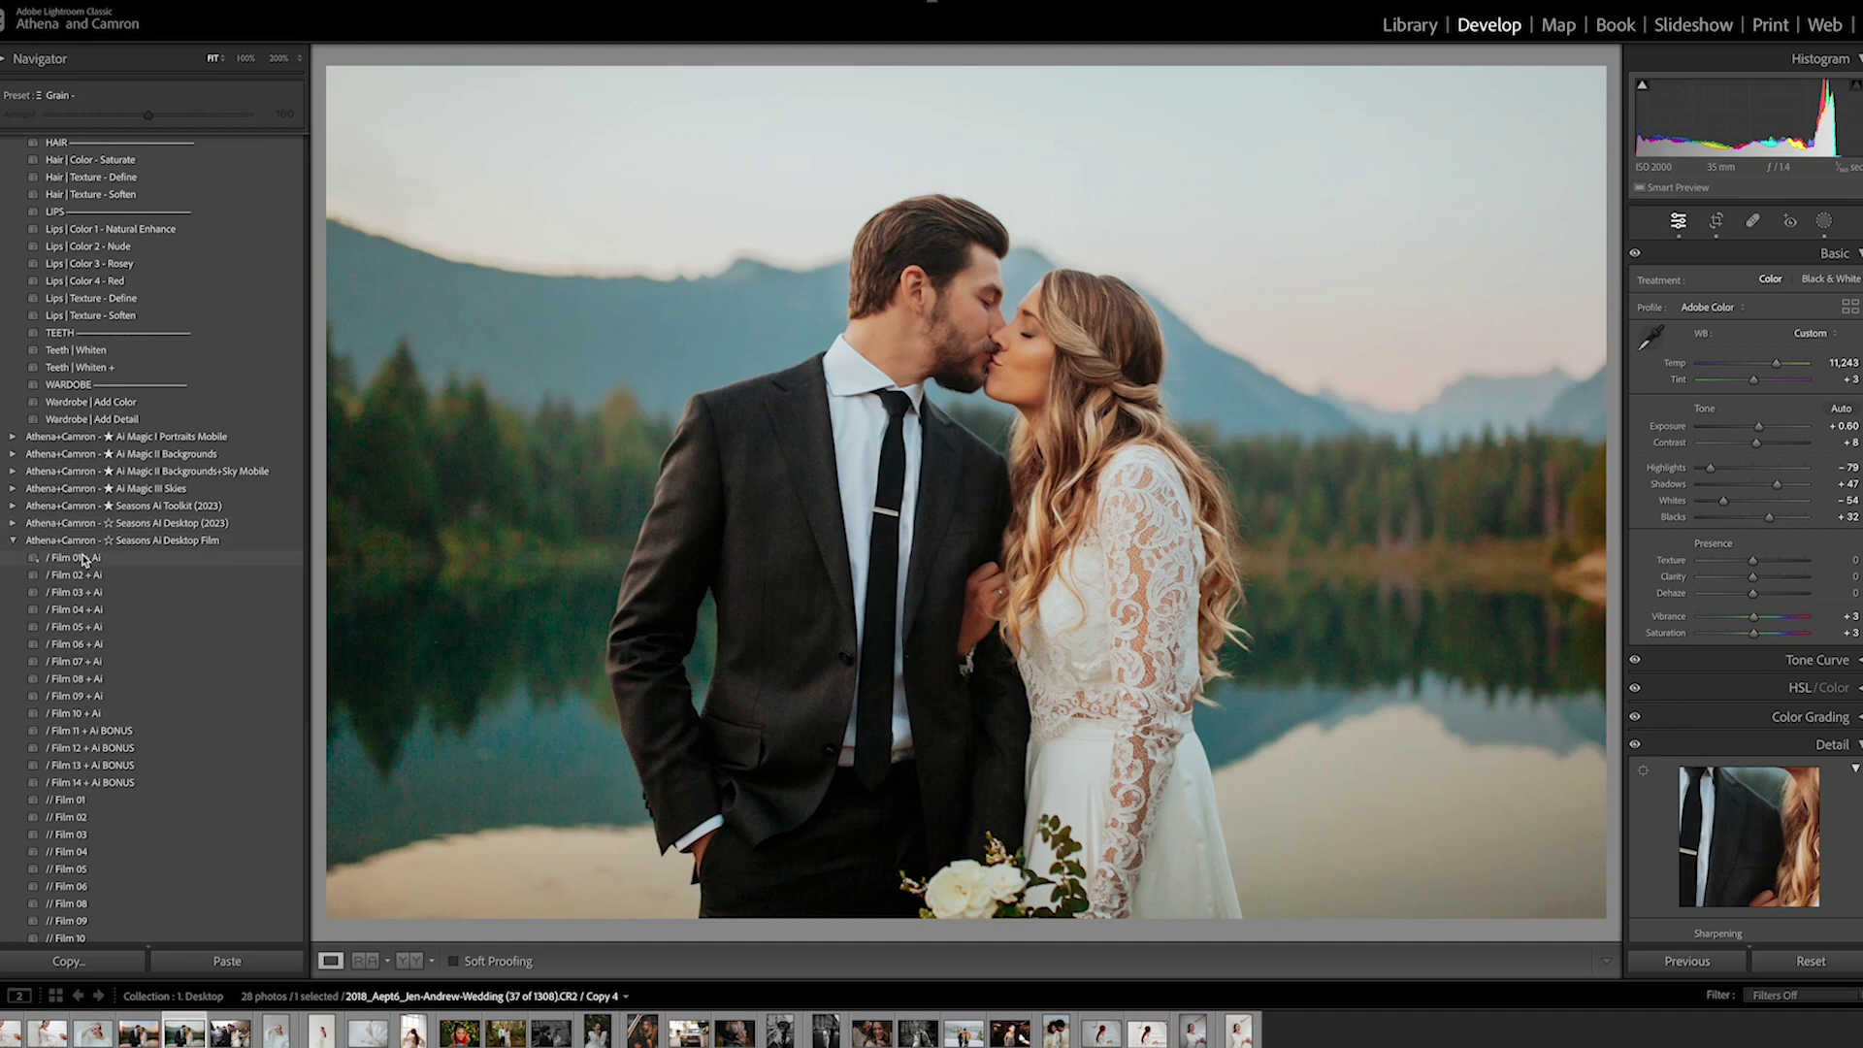
pyautogui.scroll(9, 68, 165)
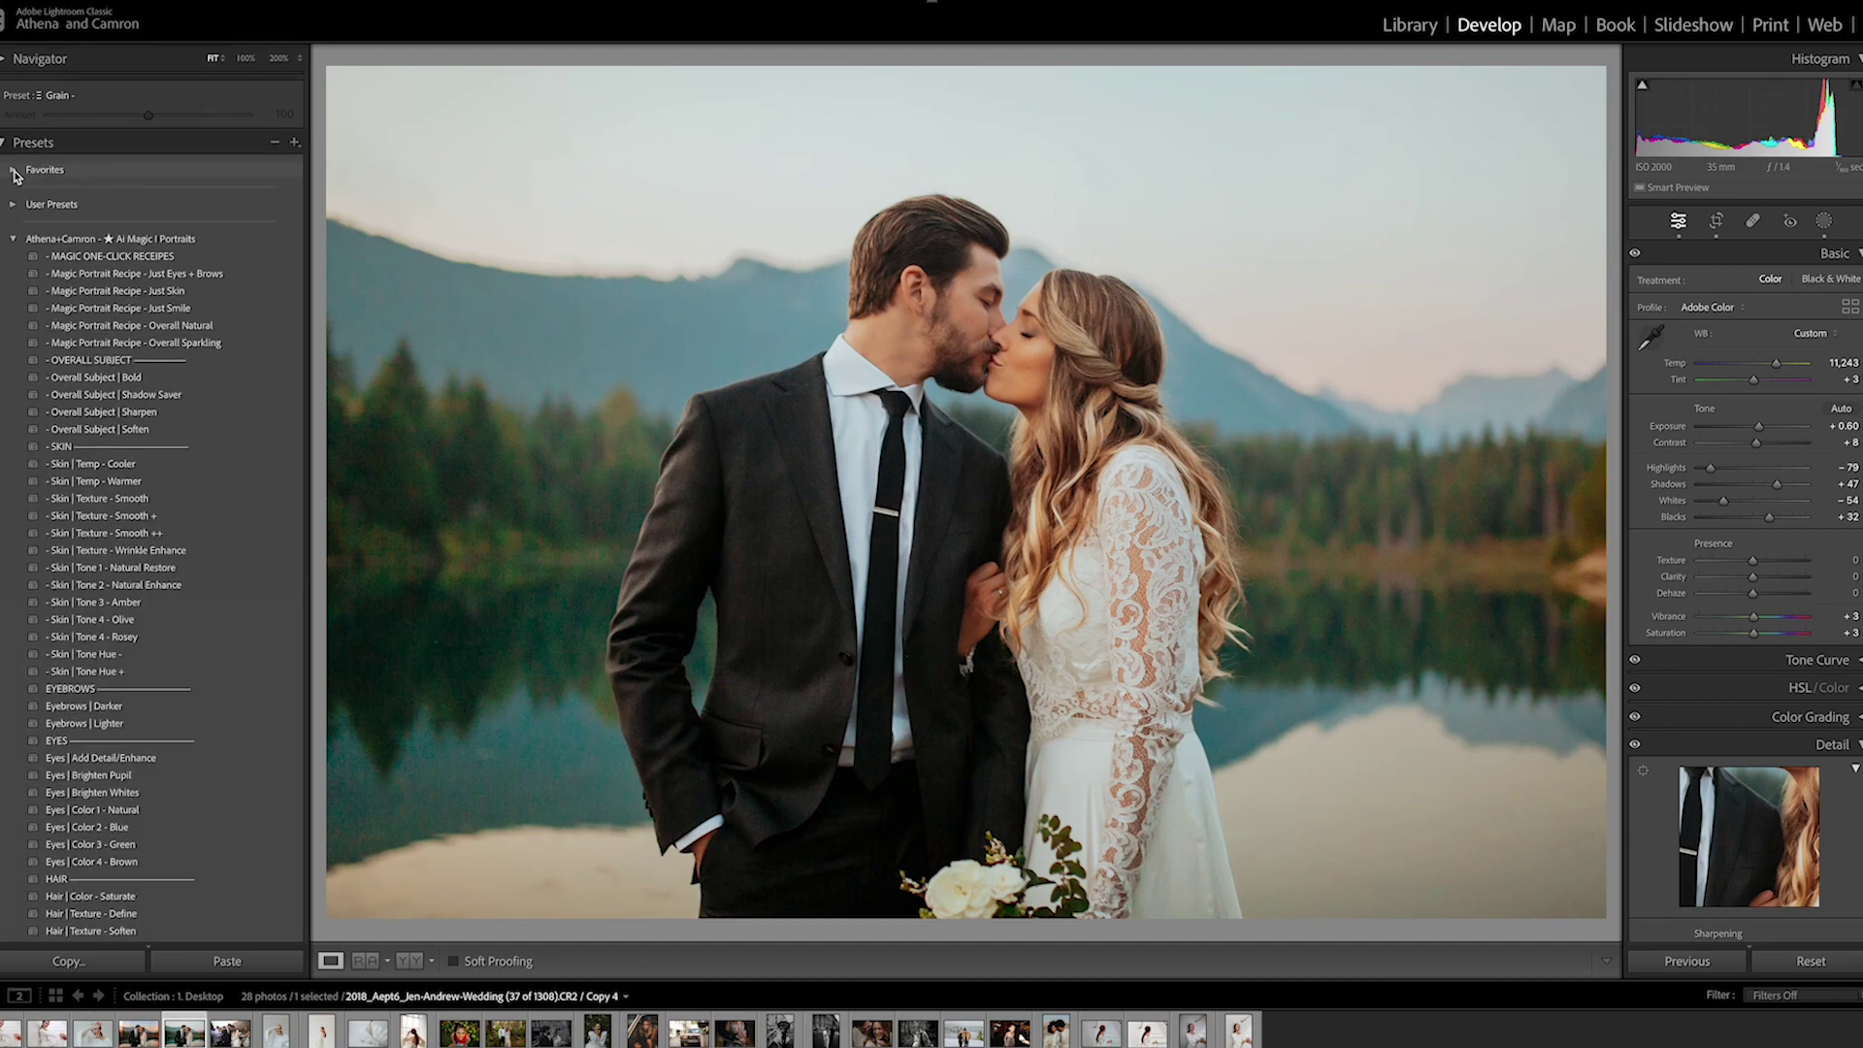
pyautogui.click(14, 171)
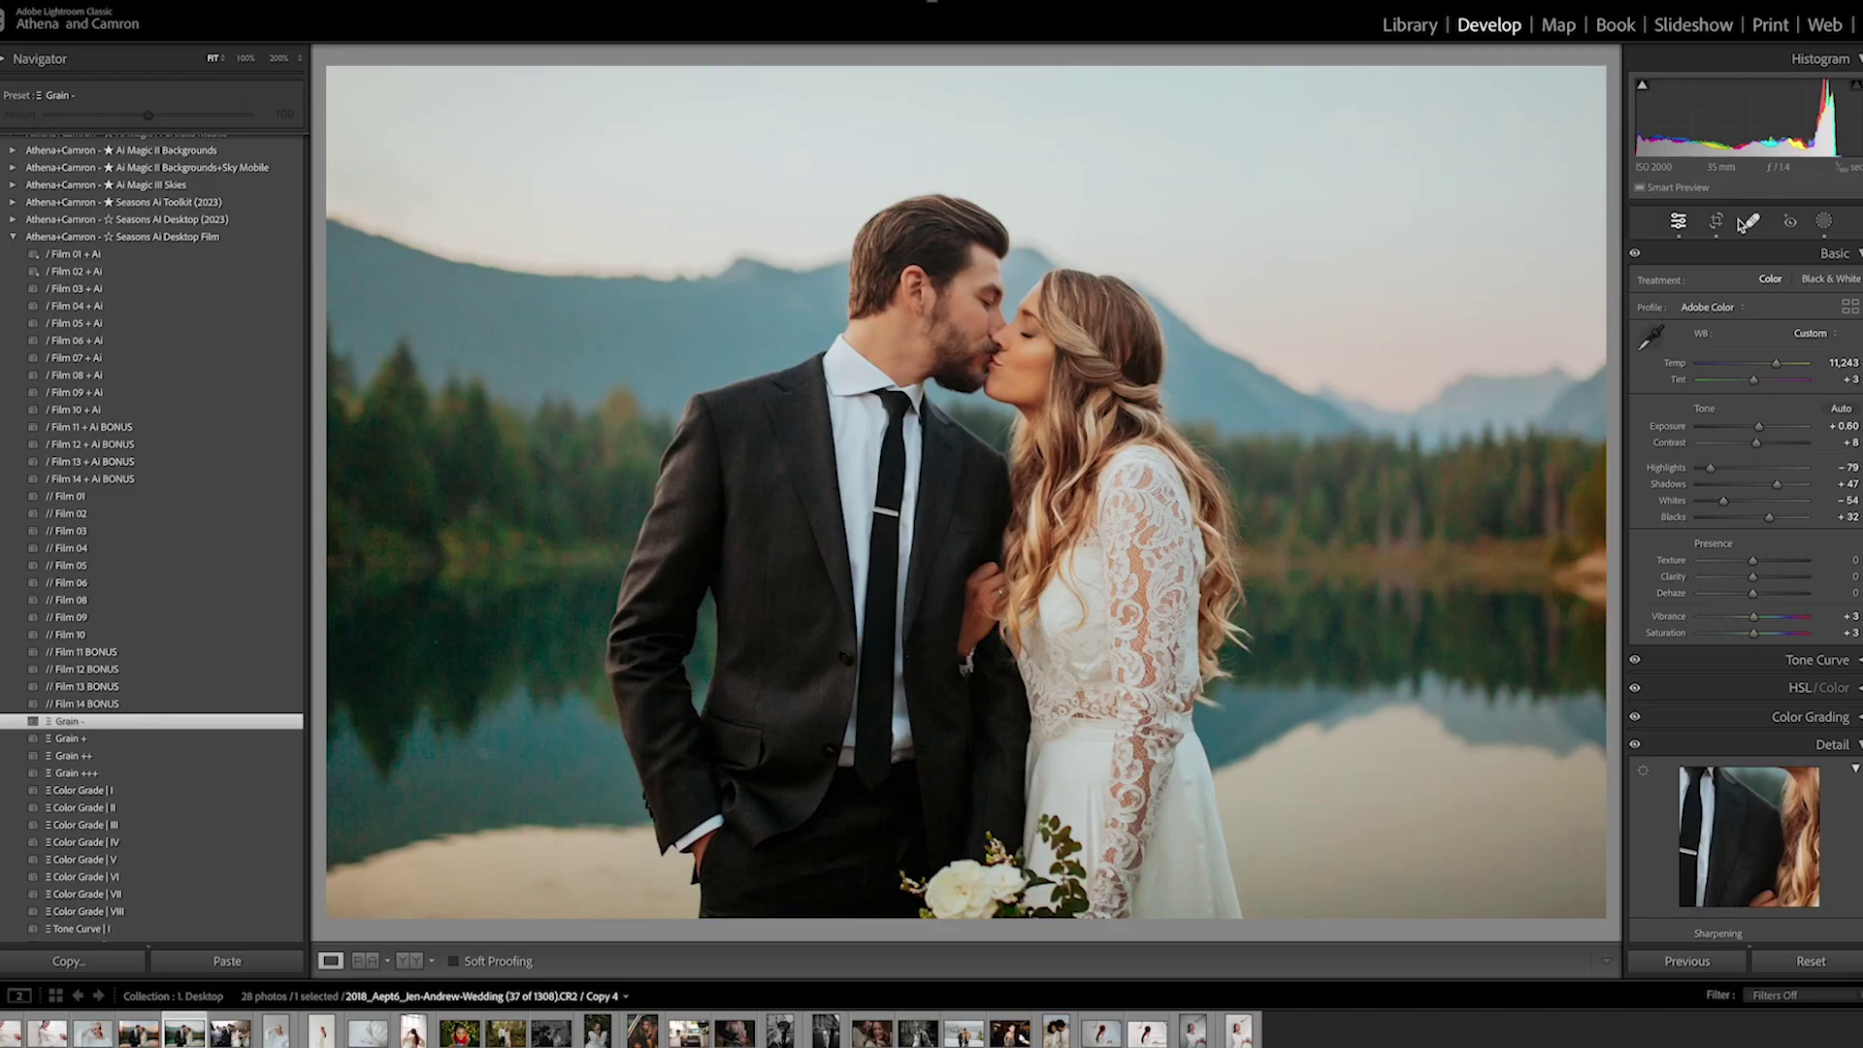
pyautogui.click(1824, 221)
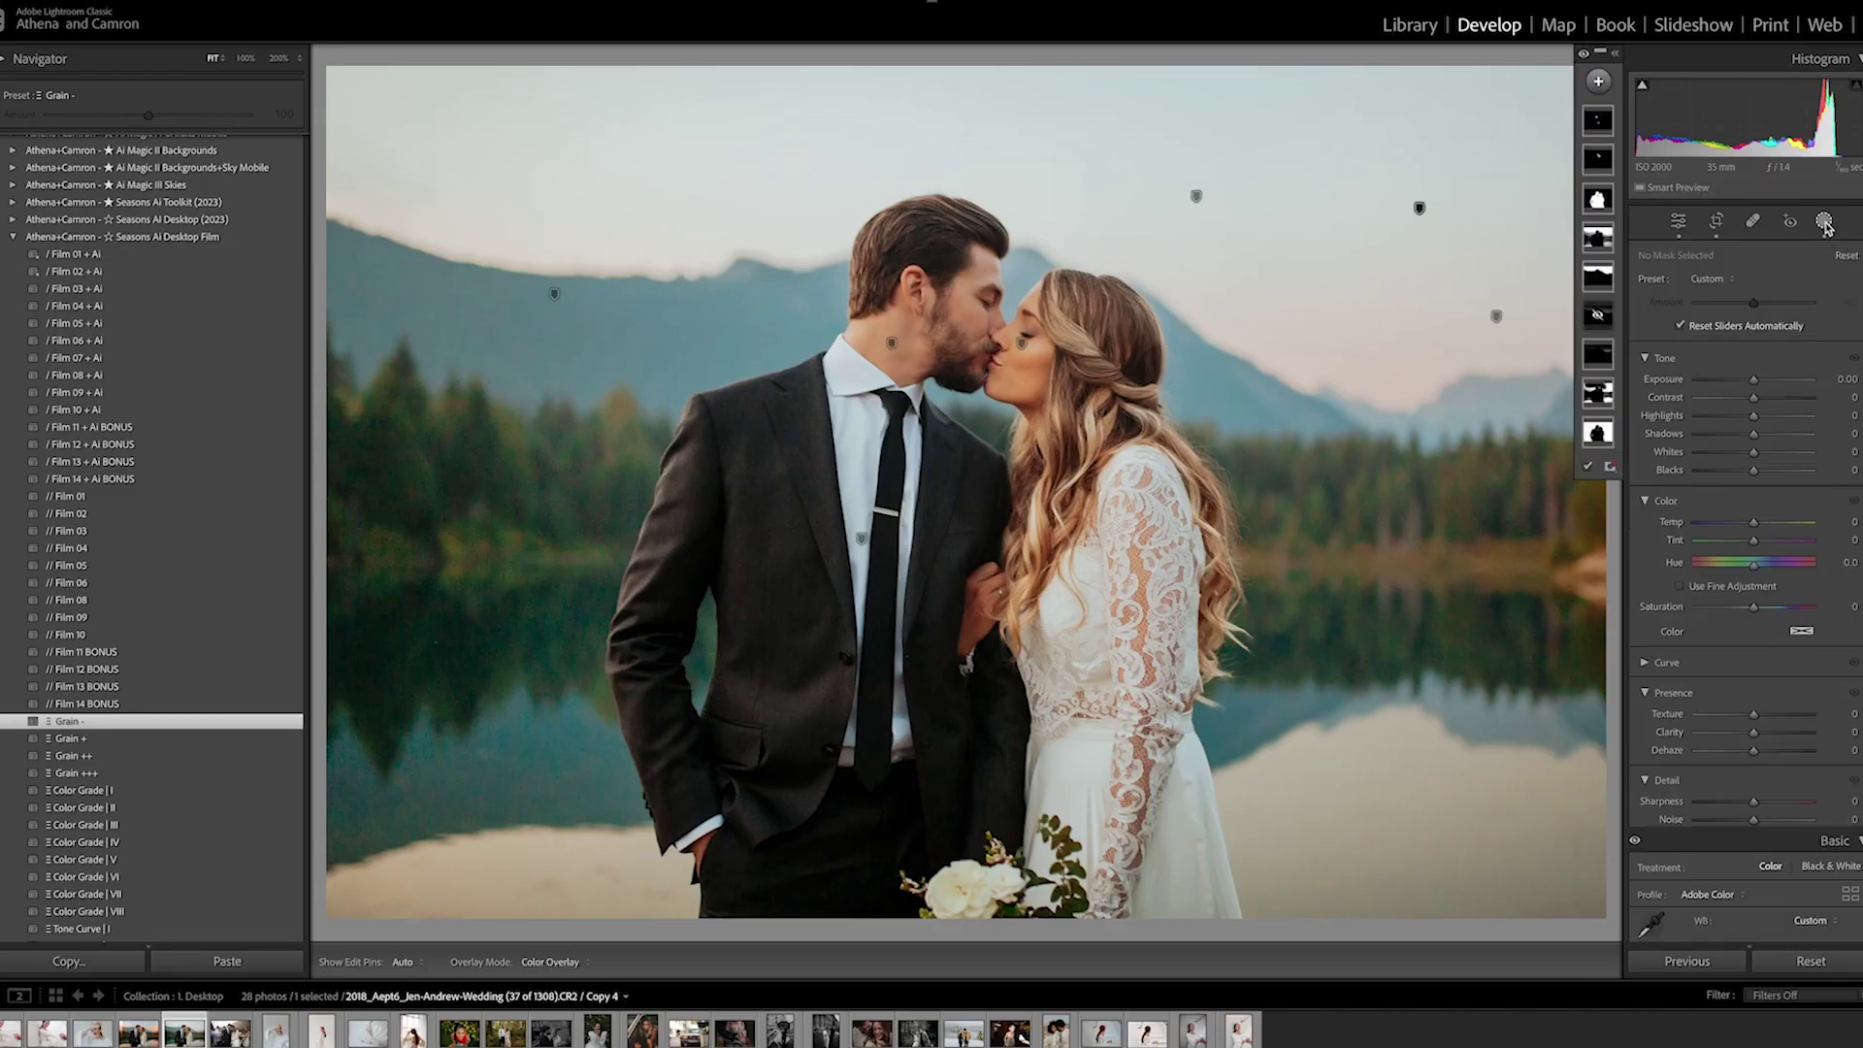
# Expand the Masks list and delete the hidden Sky Multicolor - Orange mask
pyautogui.click(1614, 55)
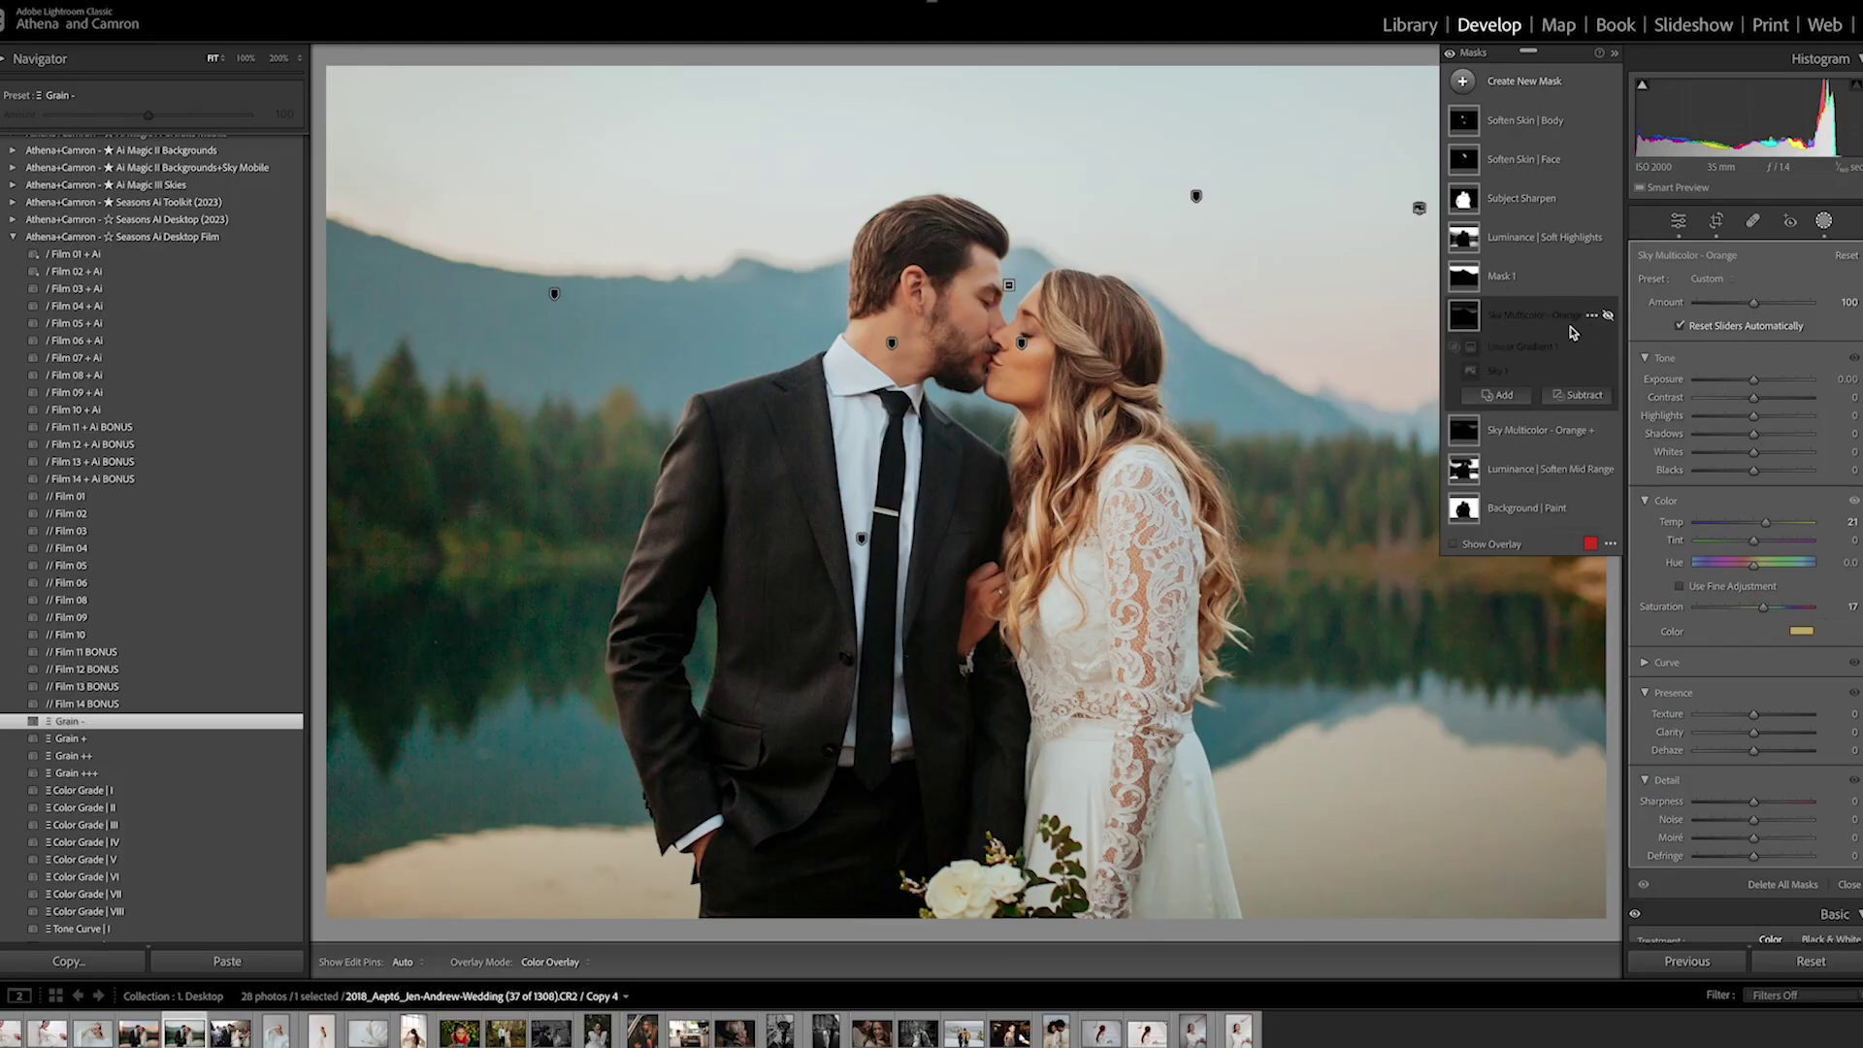
pyautogui.press('Delete')
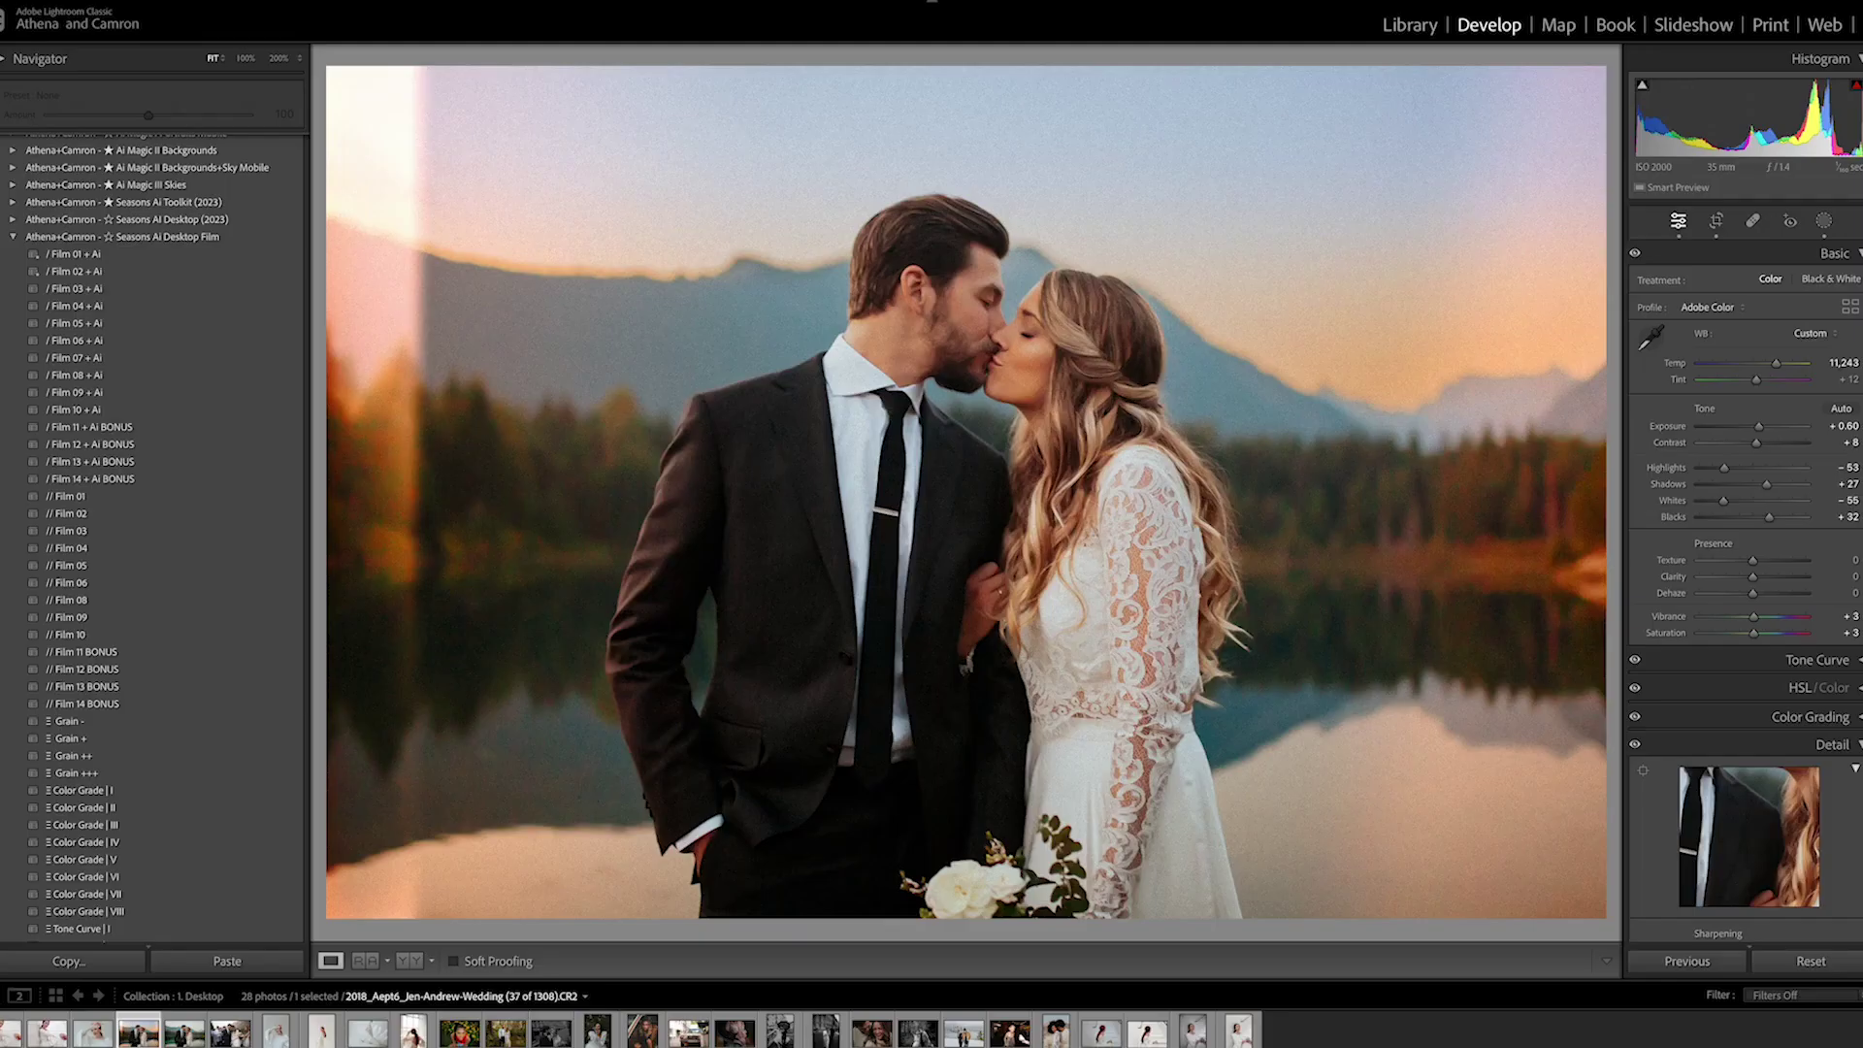
# Review the photo's masks and select the Leak Edge Burn | edge mask to inspect it
pyautogui.click(1824, 221)
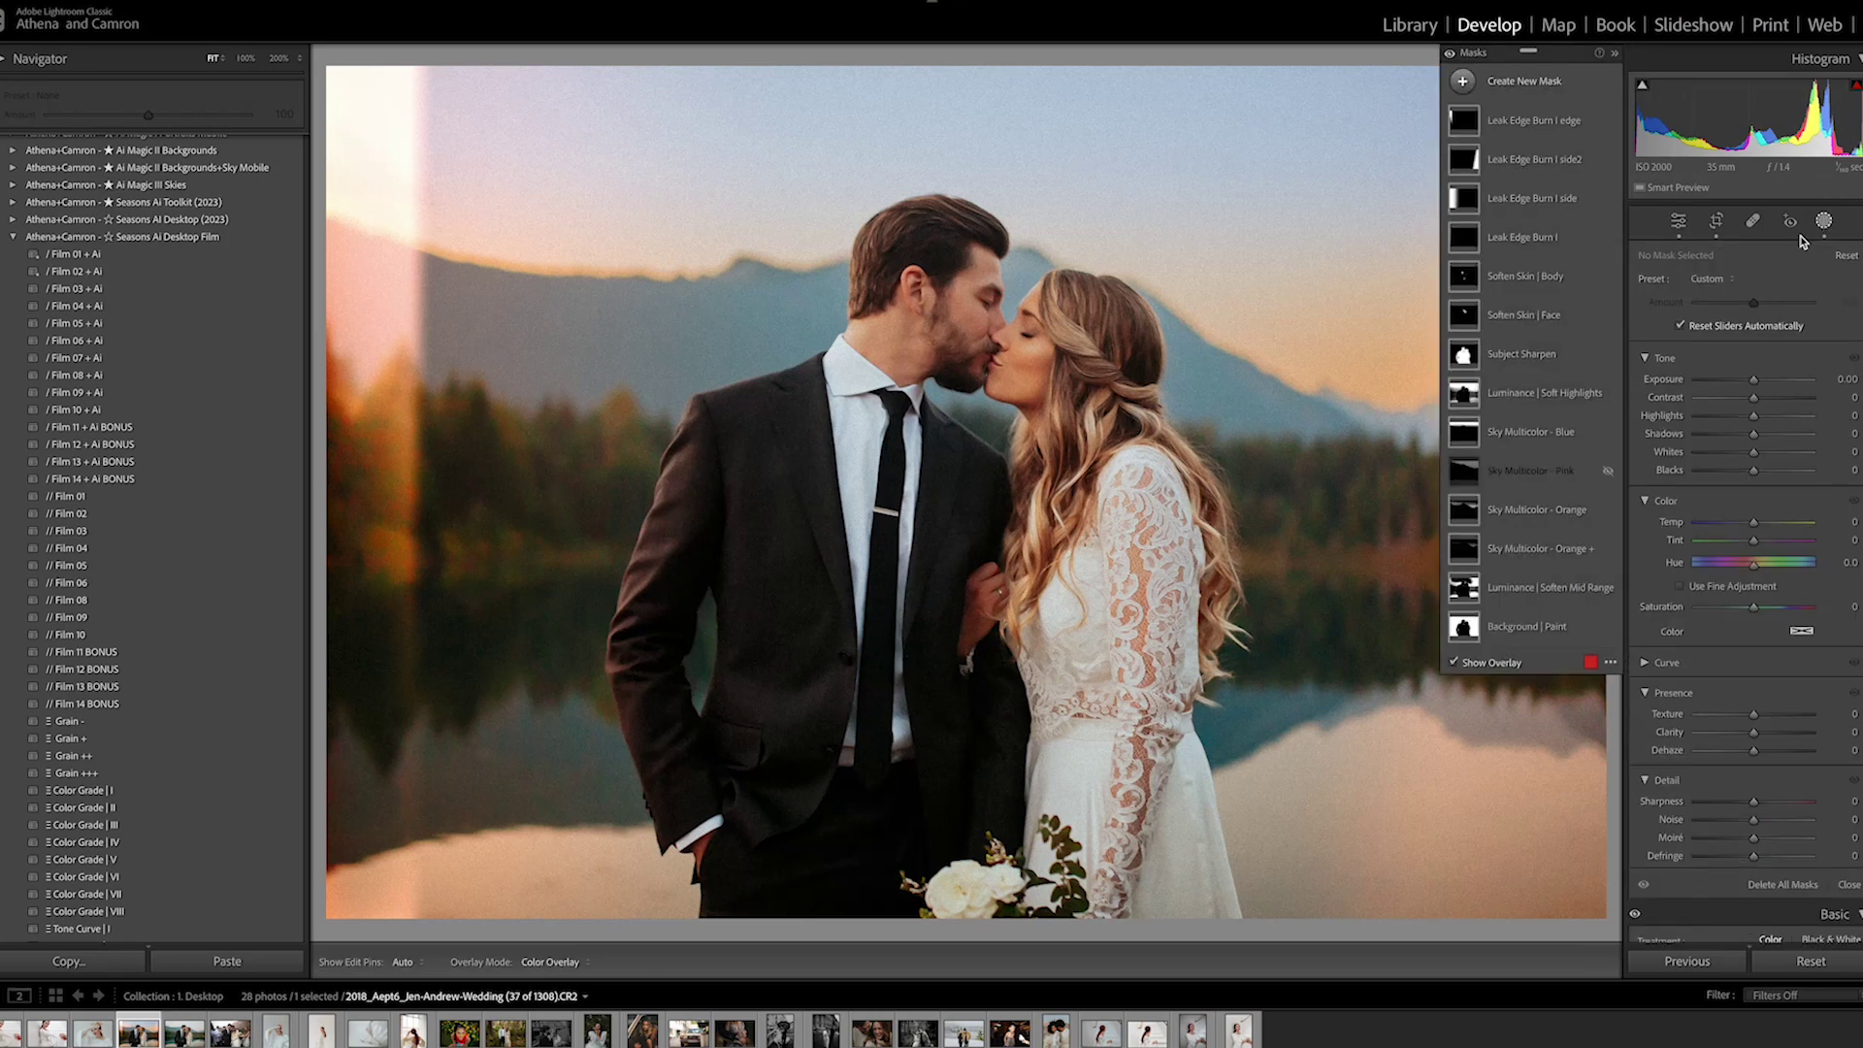
pyautogui.scroll(-5, 1742, 515)
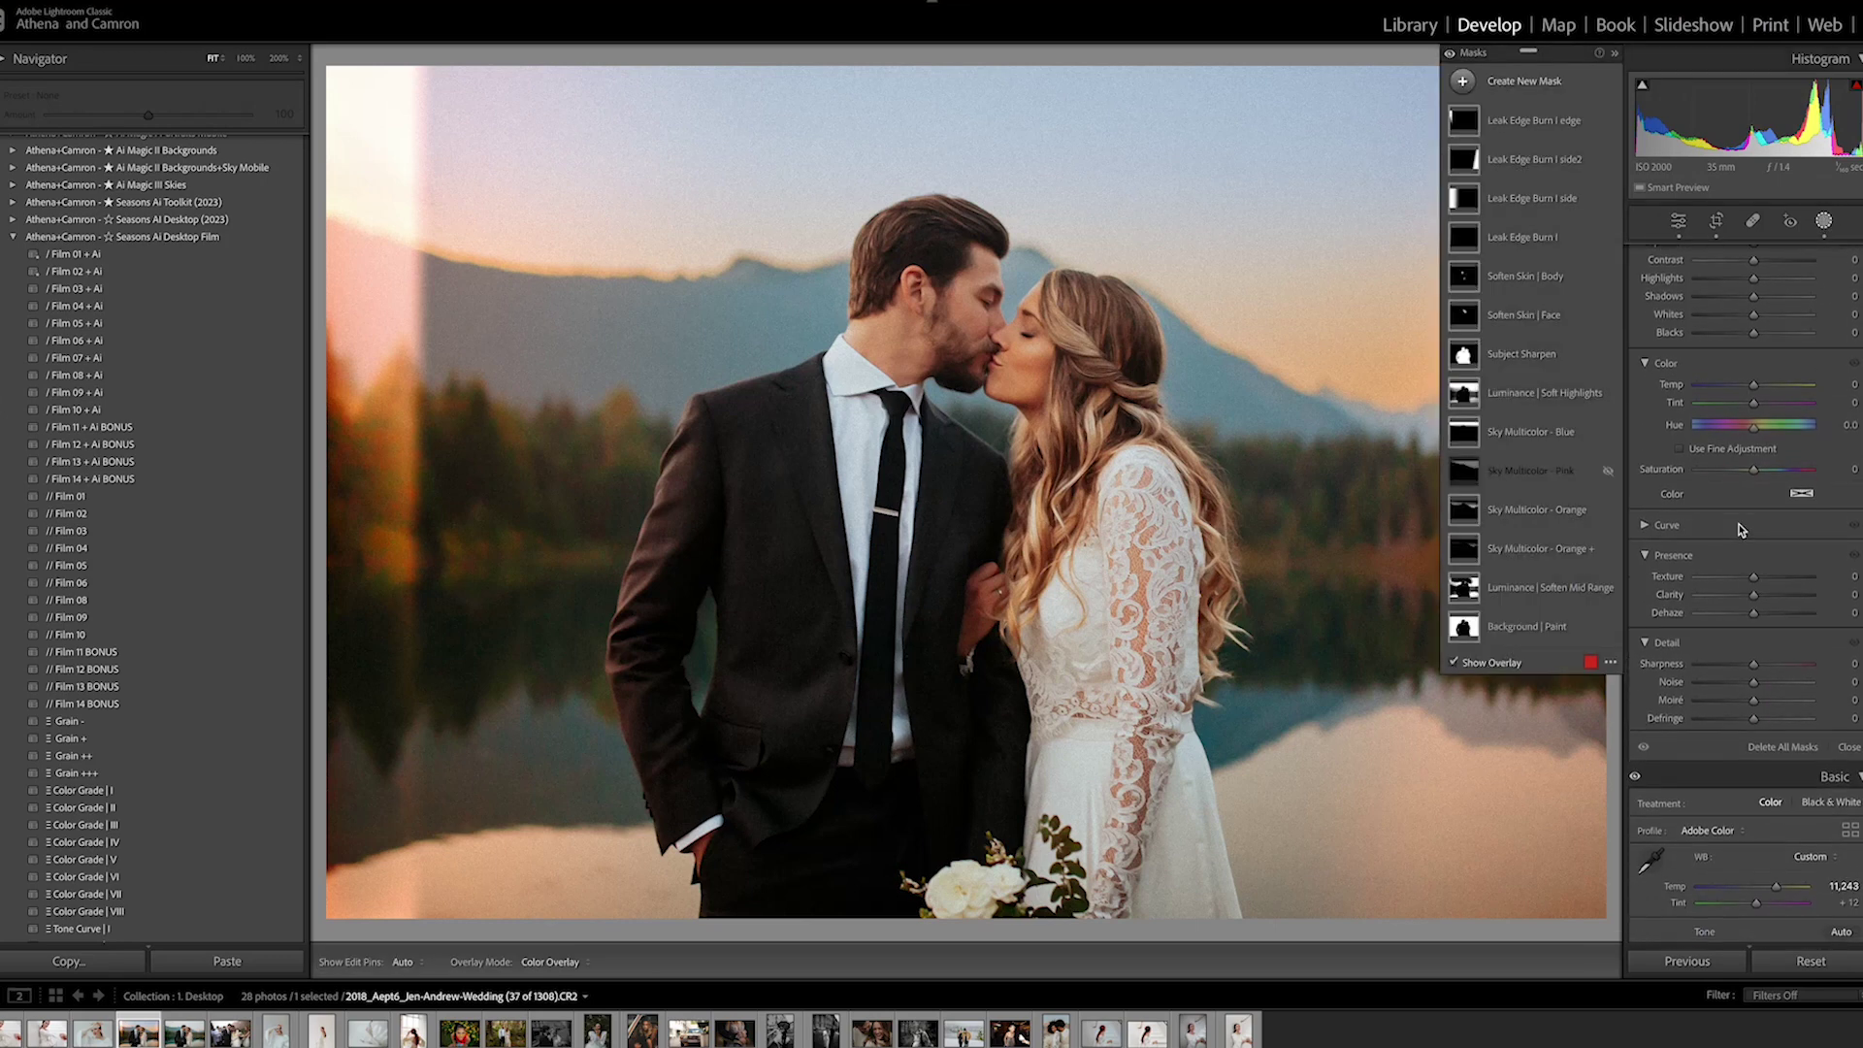
pyautogui.scroll(-2, 1742, 528)
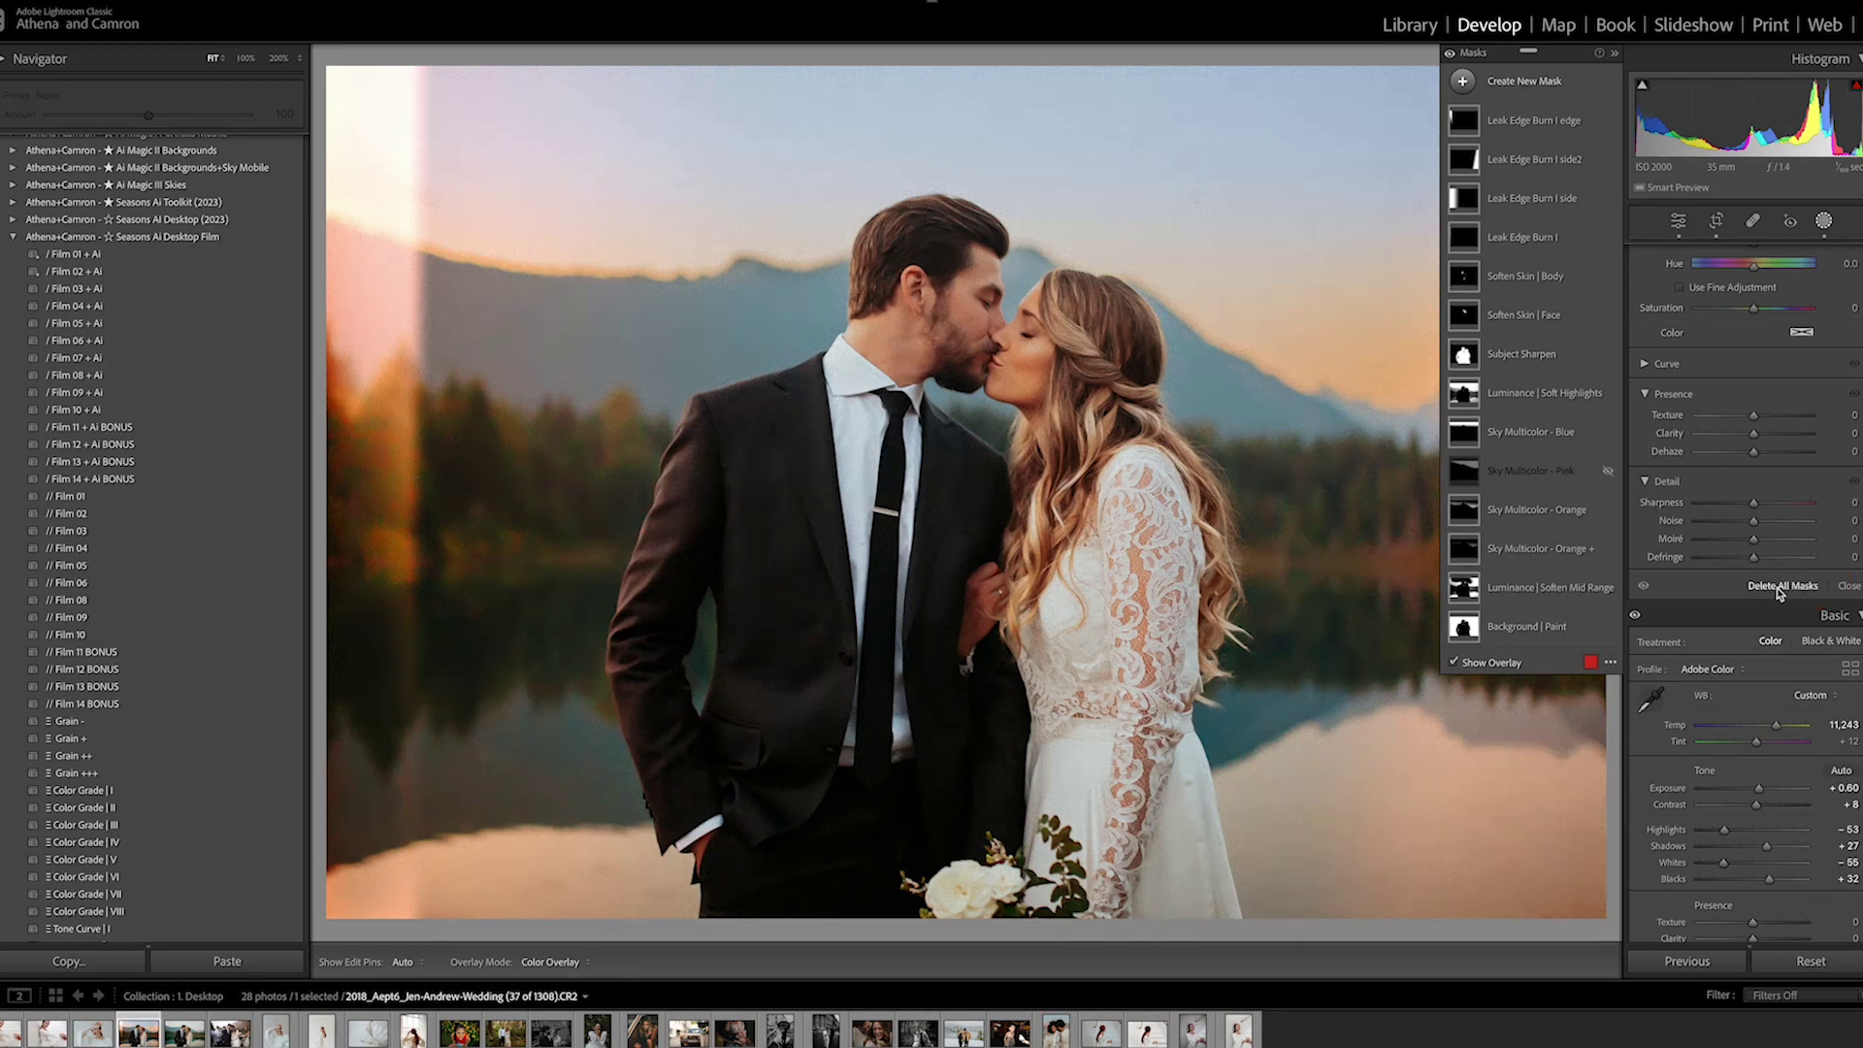
pyautogui.scroll(7, 1780, 594)
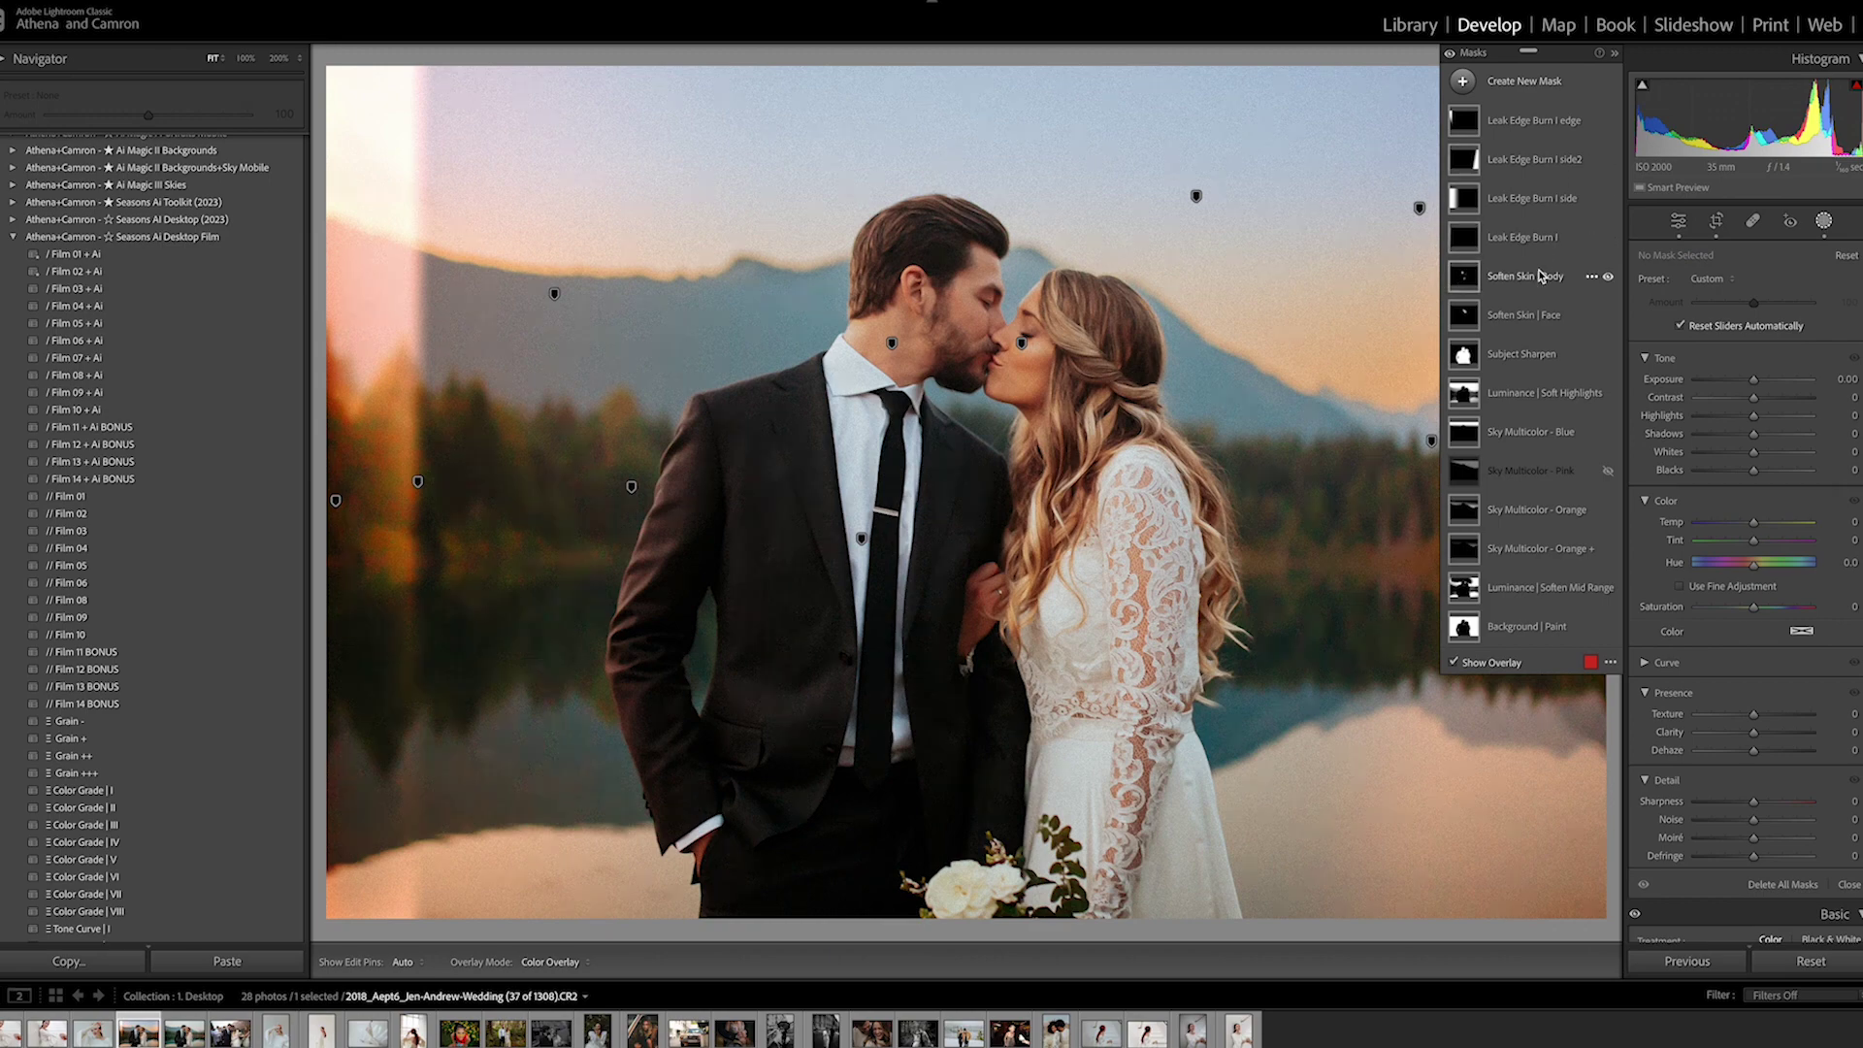
pyautogui.click(1536, 129)
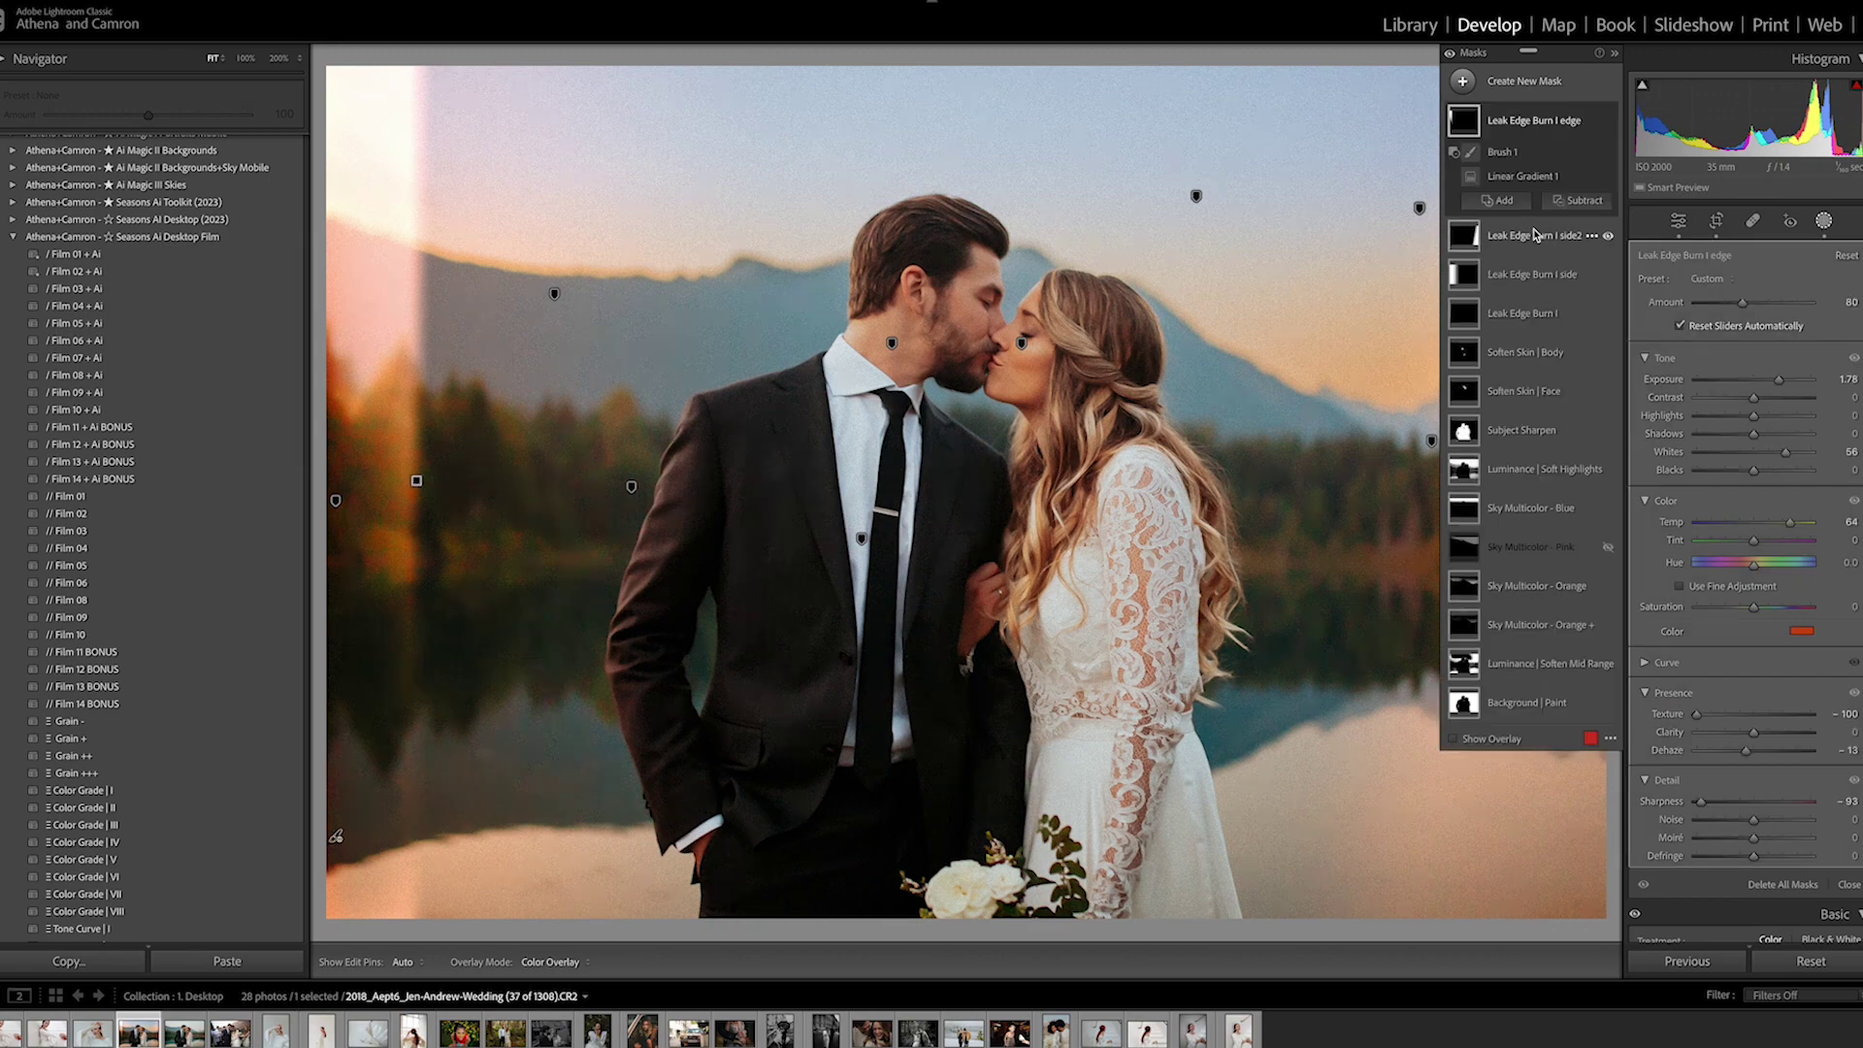
# Leave Masking and bring up Copy Settings with every setting checked
pyautogui.hotkey('shift', 'w')
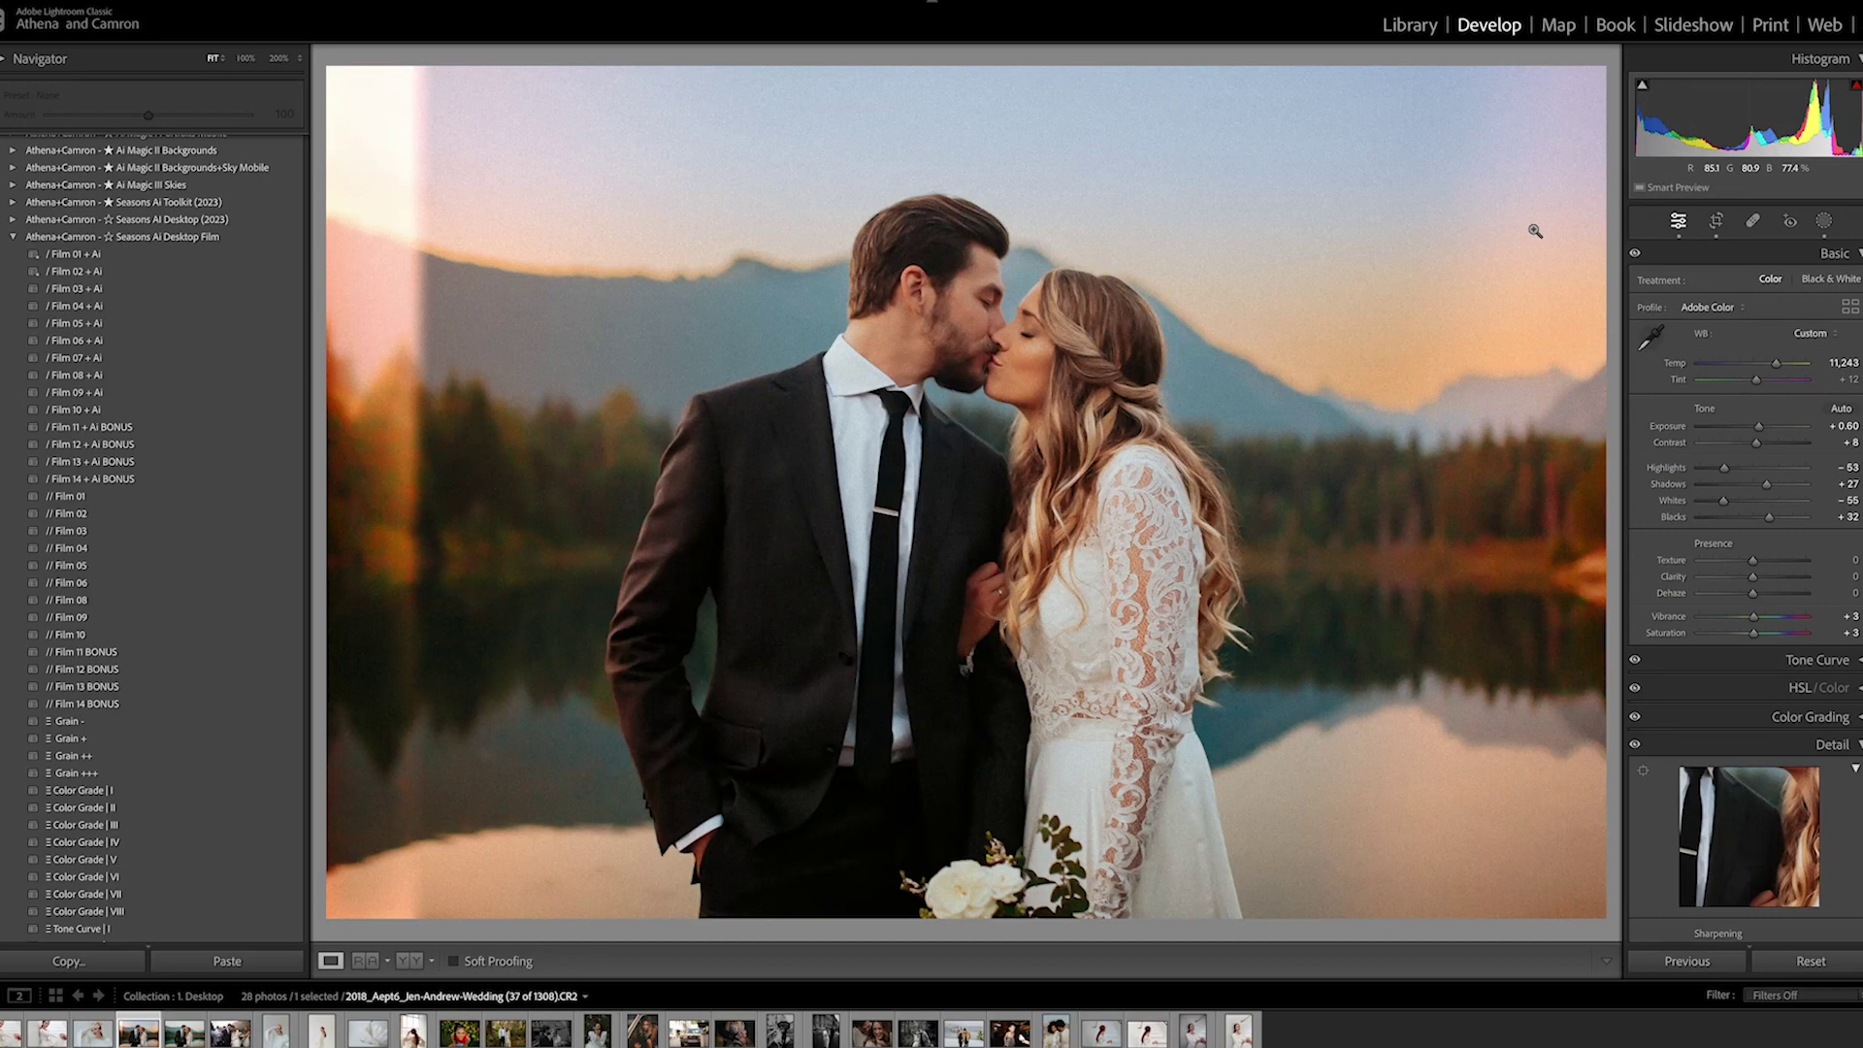
pyautogui.press('super+shift+c')
pyautogui.click(618, 532)
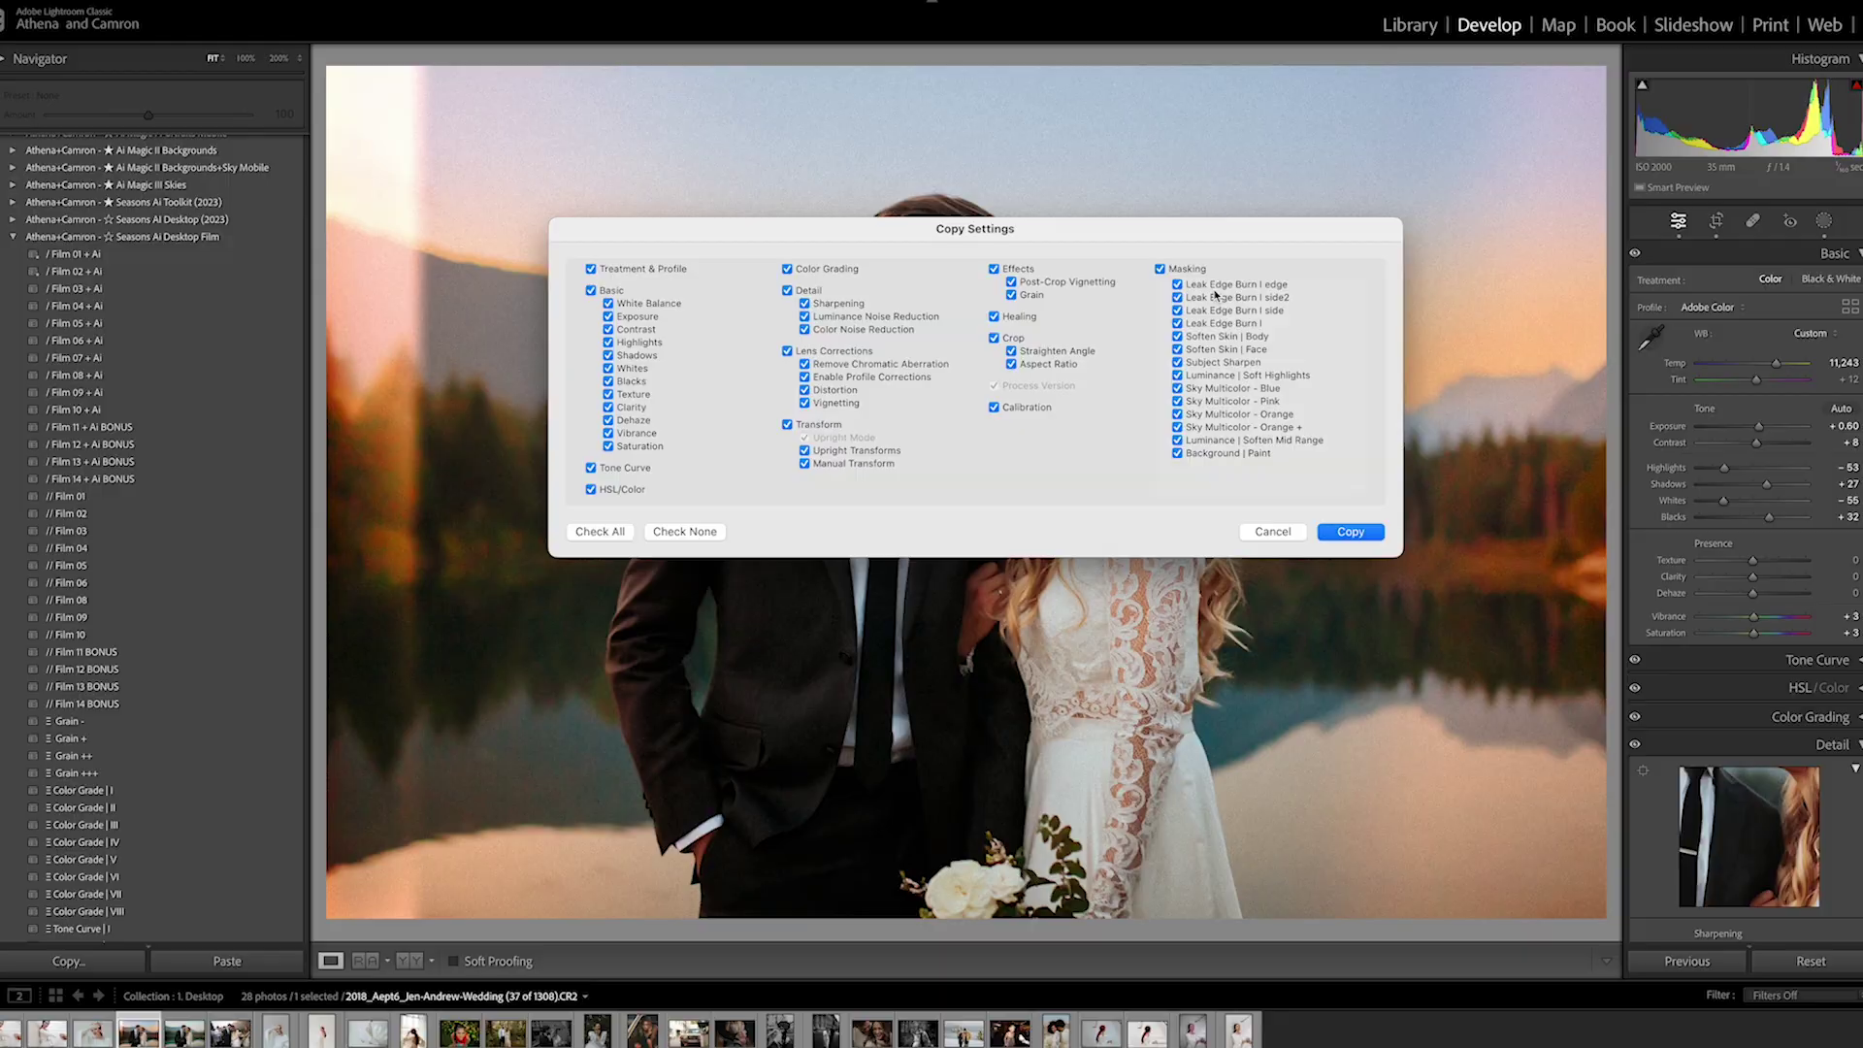
# Uncheck the four Leak Edge Burn masks in the copy list
pyautogui.click(1178, 284)
pyautogui.click(1178, 296)
pyautogui.click(1178, 311)
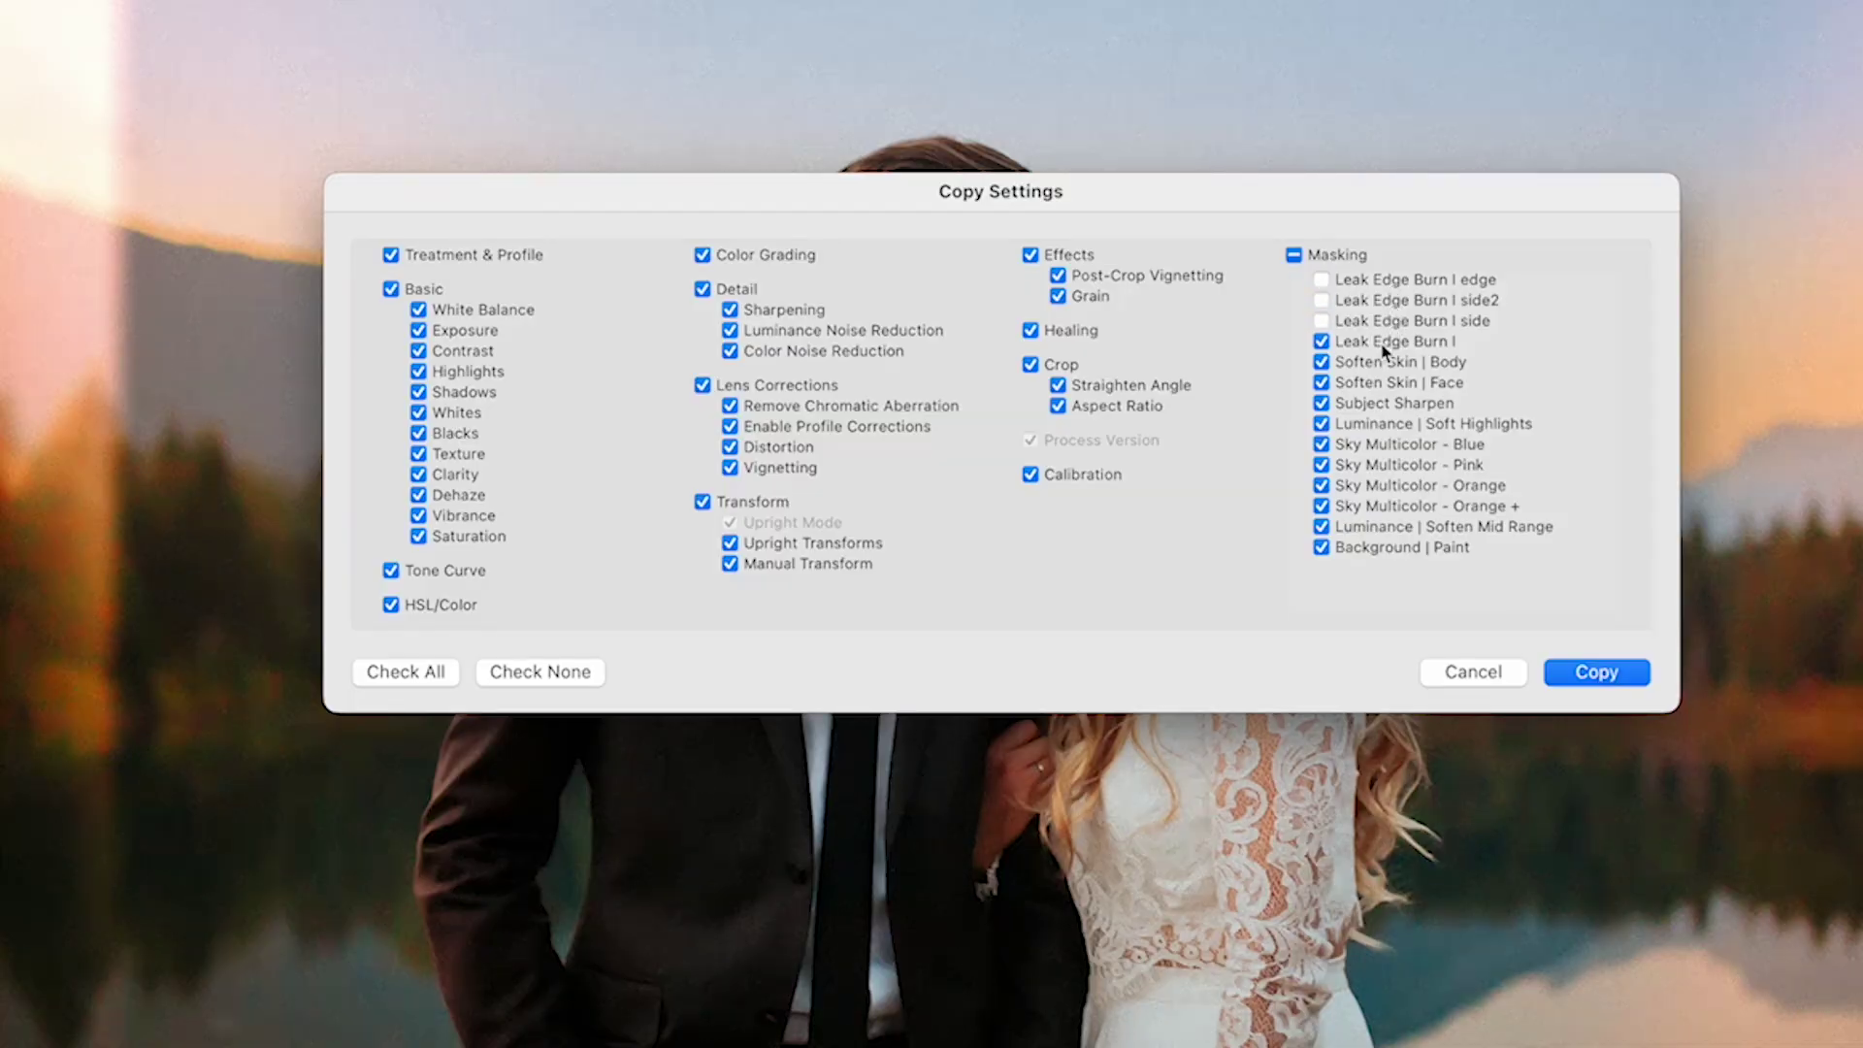
pyautogui.click(1178, 324)
# Copy the remaining settings, reset the wedding photo, and paste them onto it
pyautogui.click(1348, 532)
pyautogui.click(1810, 960)
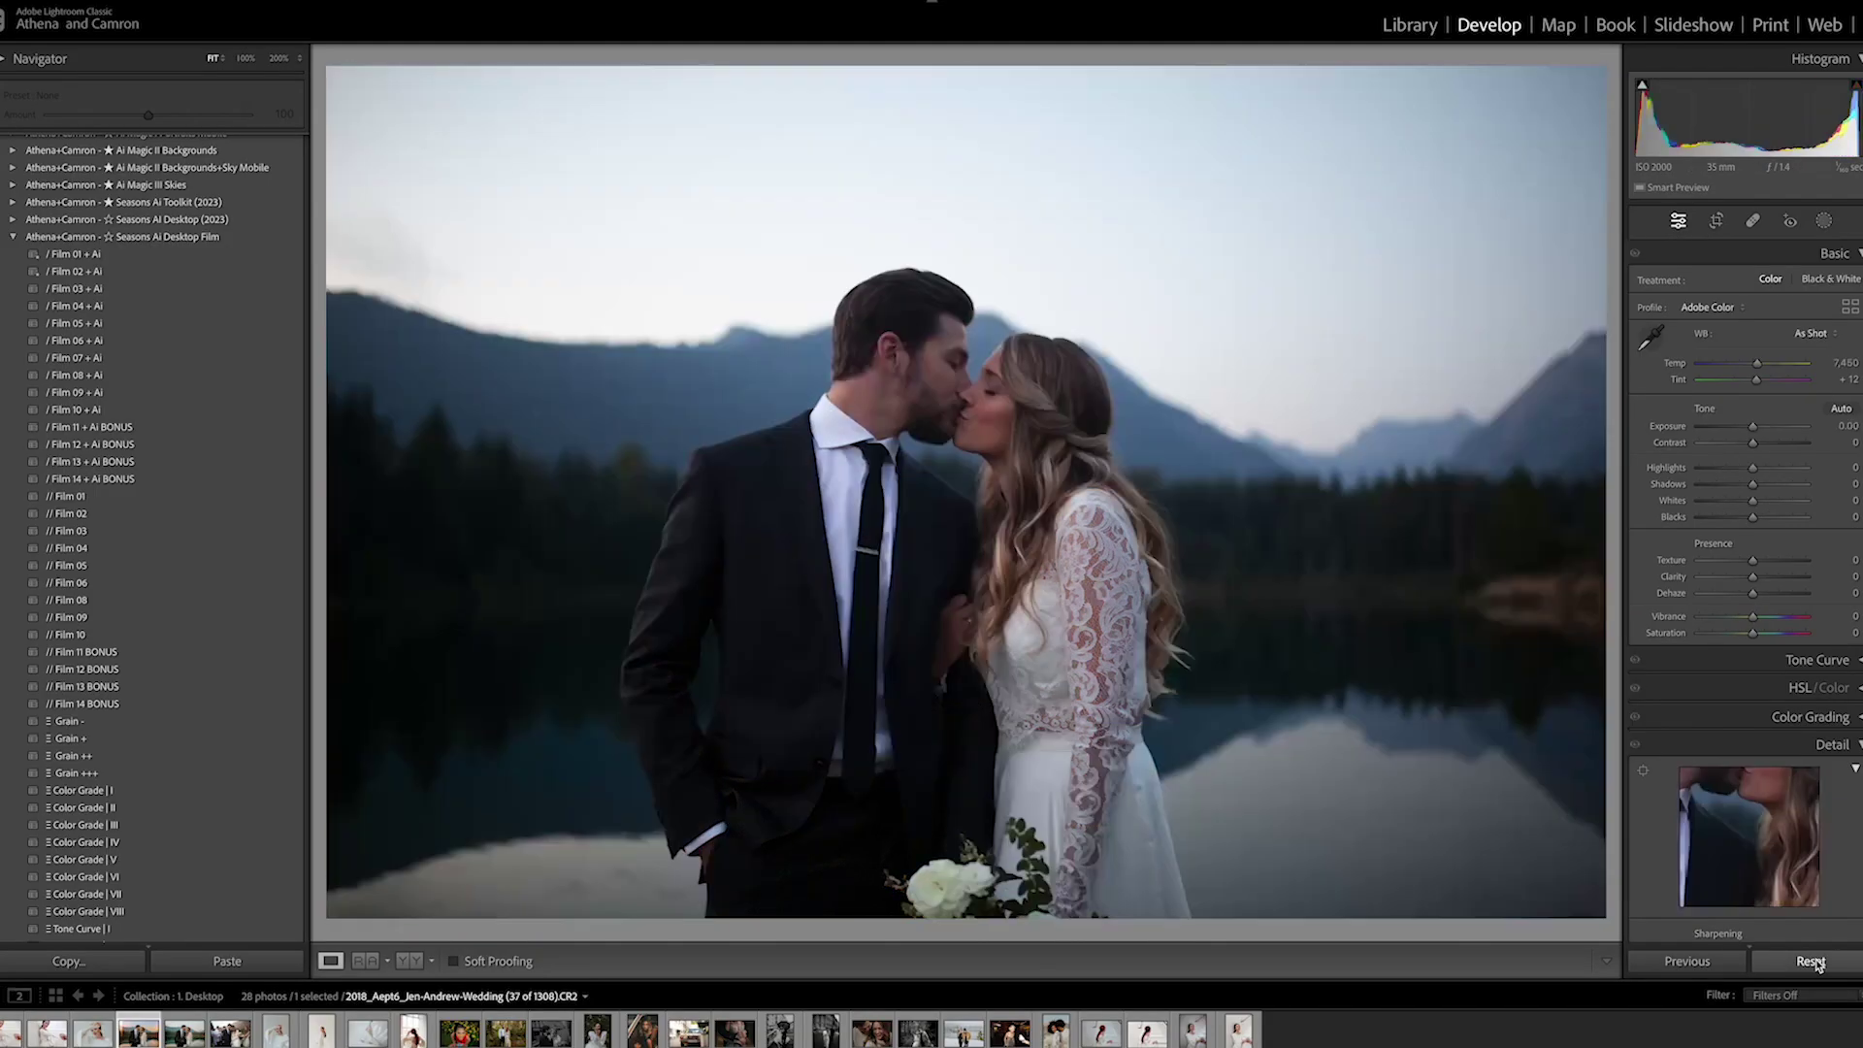
pyautogui.hotkey('ctrl', 'shift', 'v')
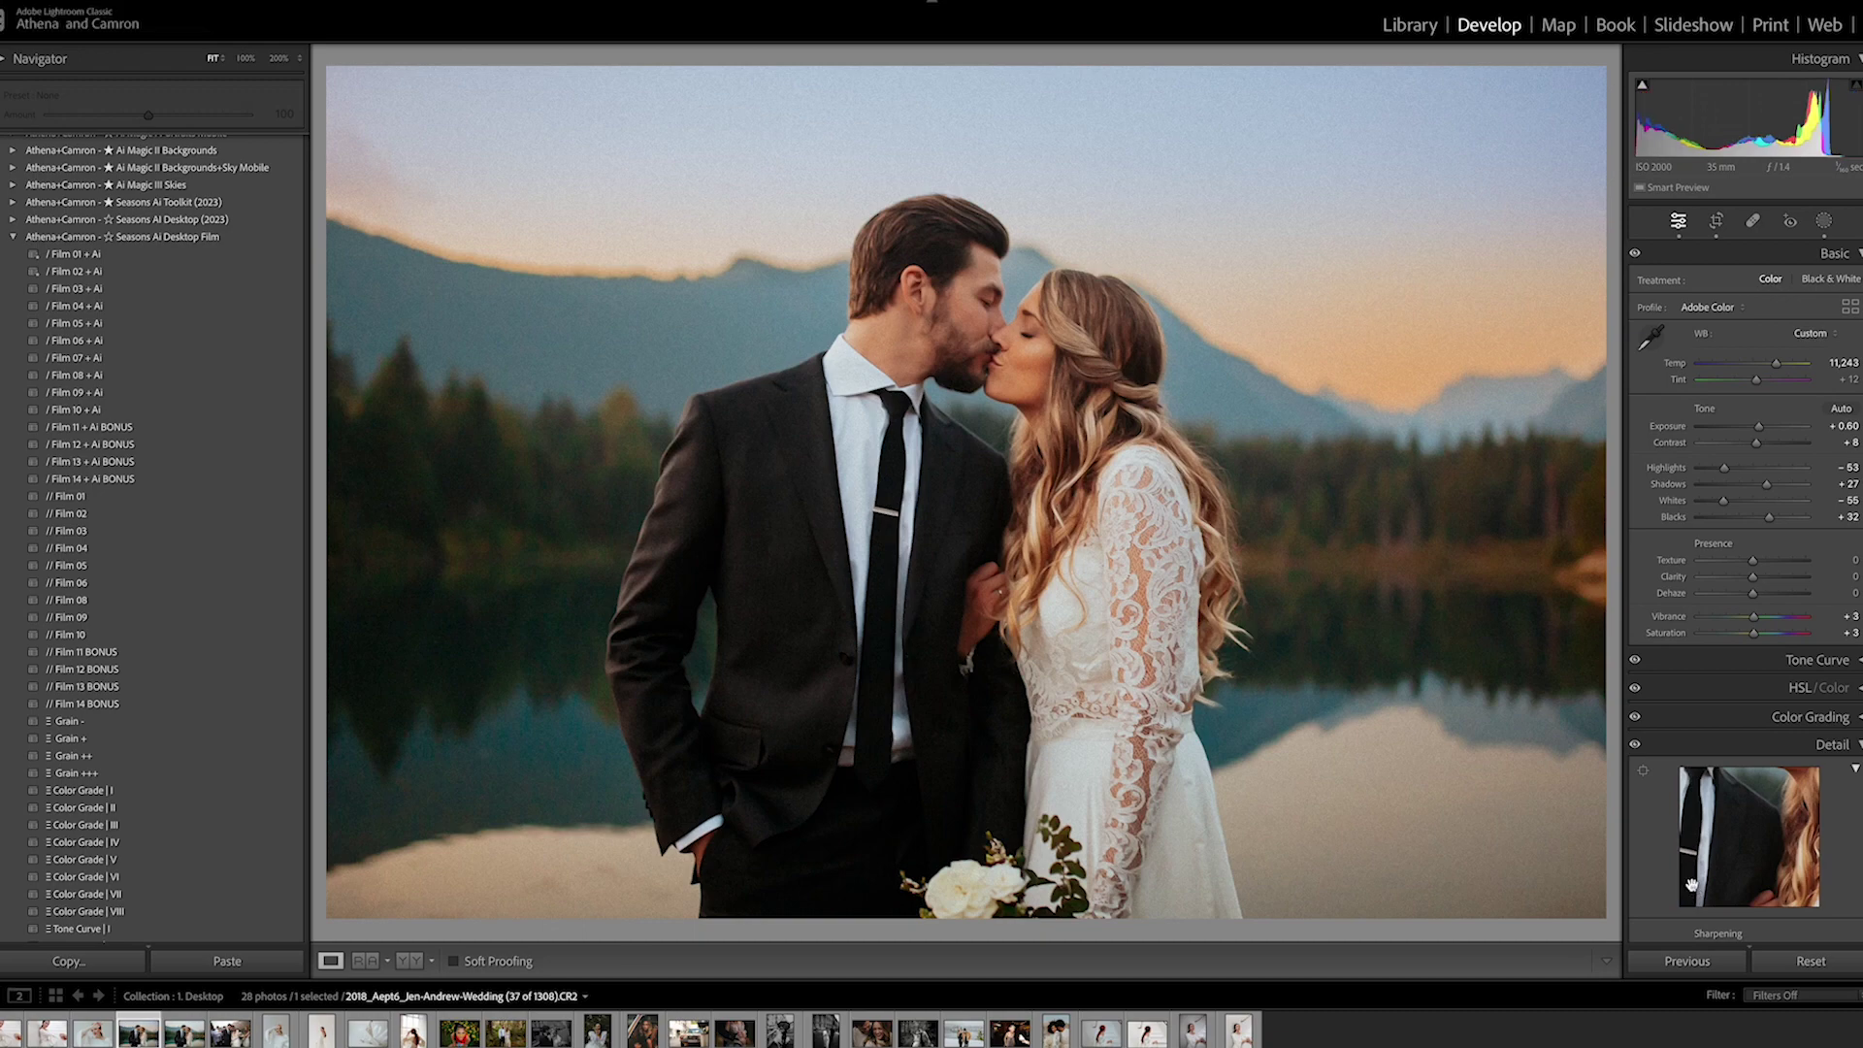